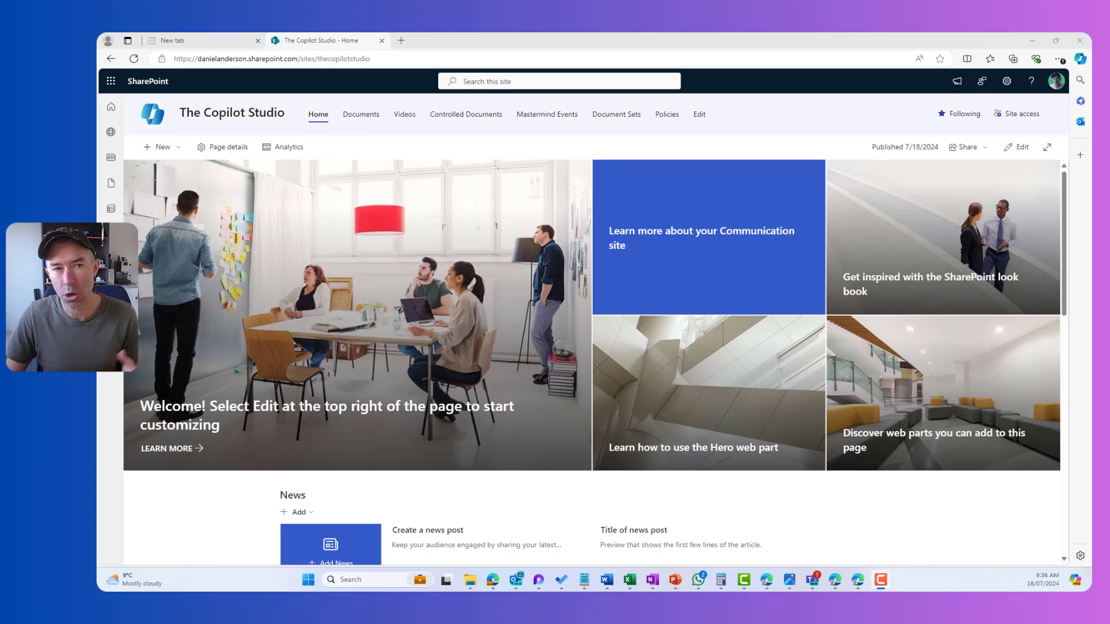
# - Open the home page for editing and browse all the available section templates
pyautogui.click(1015, 149)
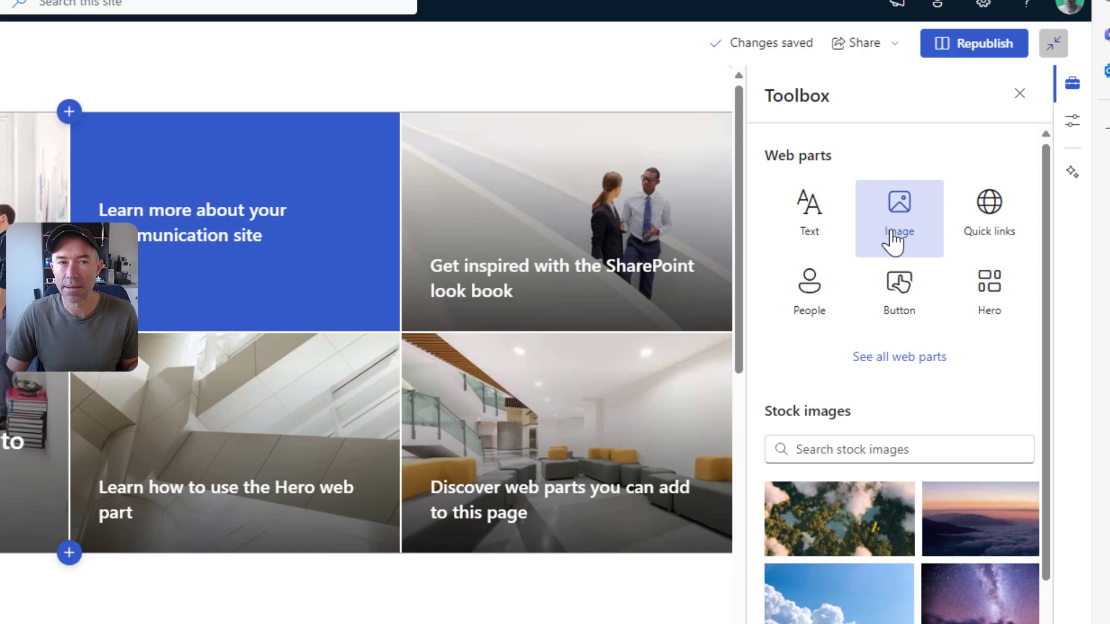
pyautogui.scroll(-1, 892, 237)
pyautogui.scroll(-5, 890, 246)
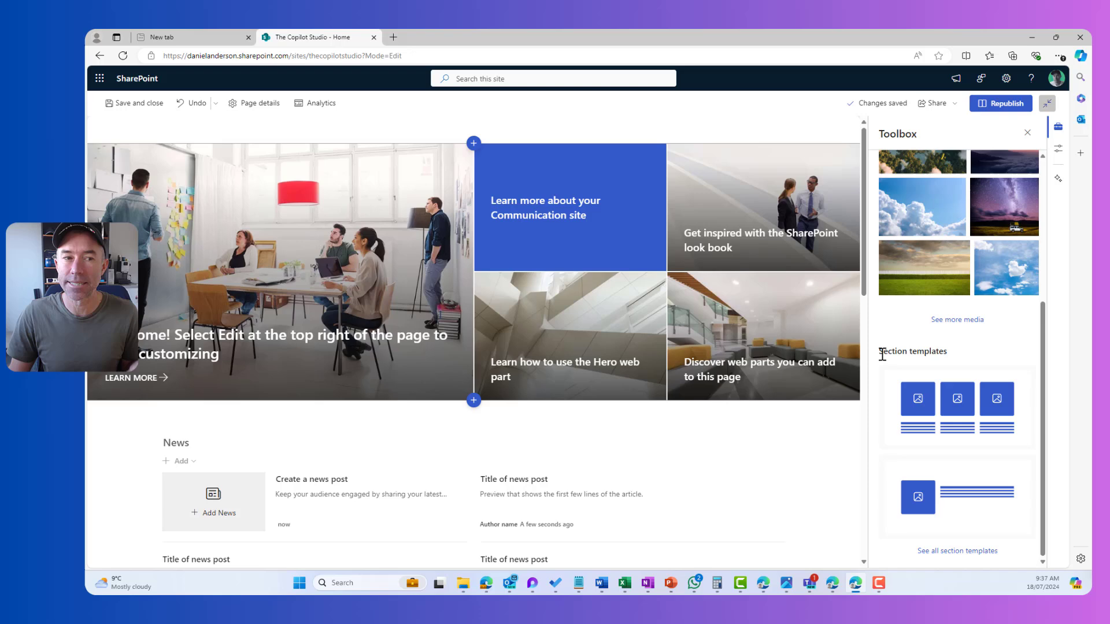
pyautogui.click(927, 552)
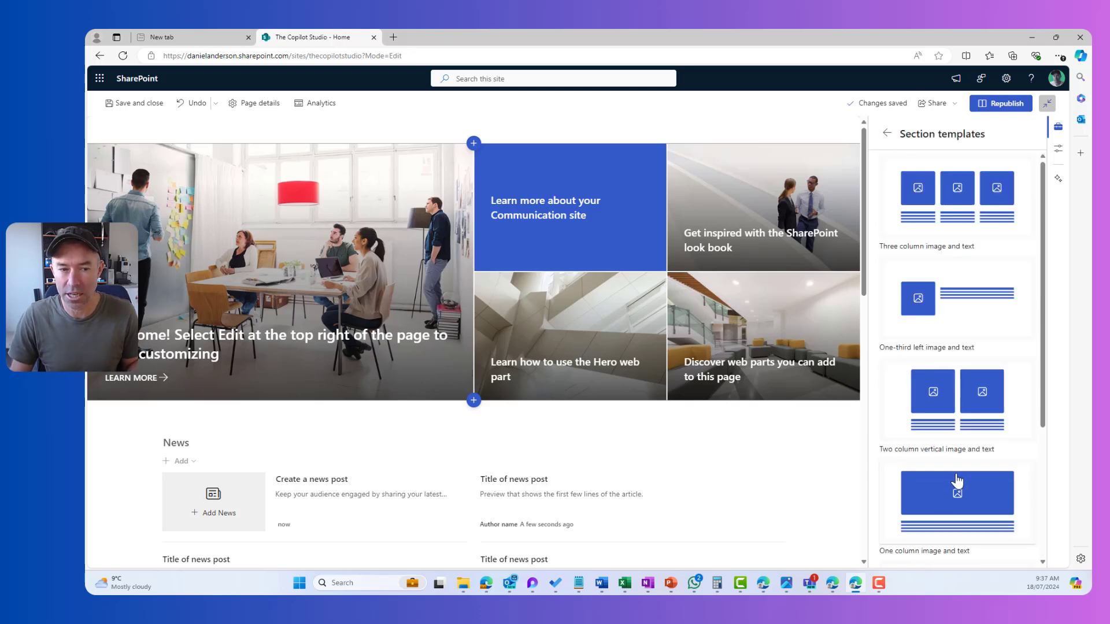
pyautogui.scroll(-4, 957, 480)
pyautogui.scroll(5, 957, 480)
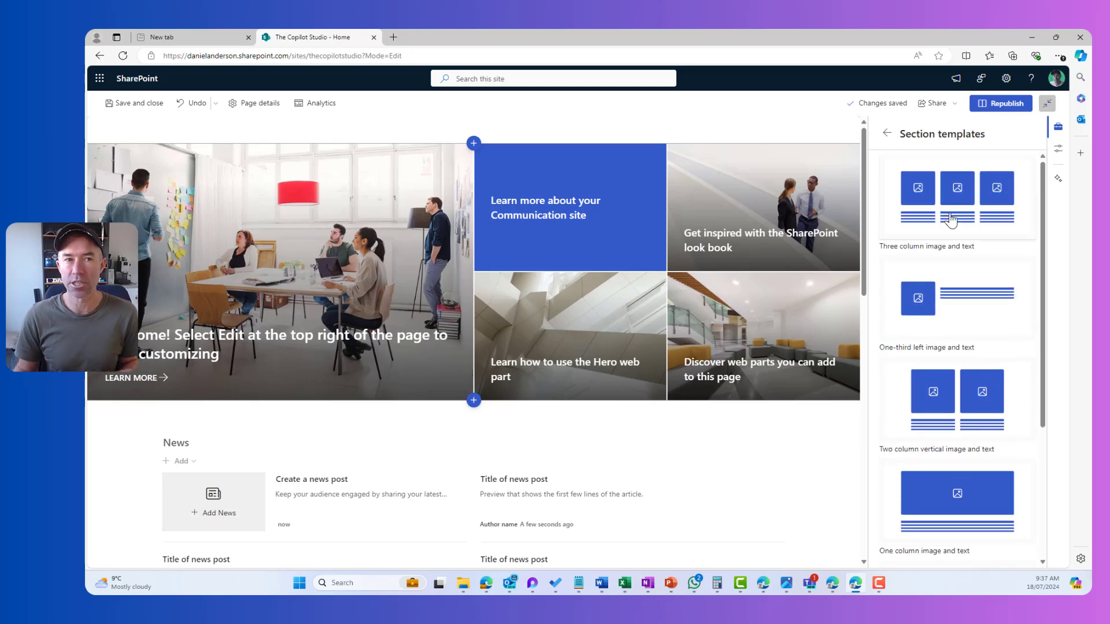
# - Back in the Toolbox, browse the stock media images and show the recently used ones
pyautogui.click(887, 134)
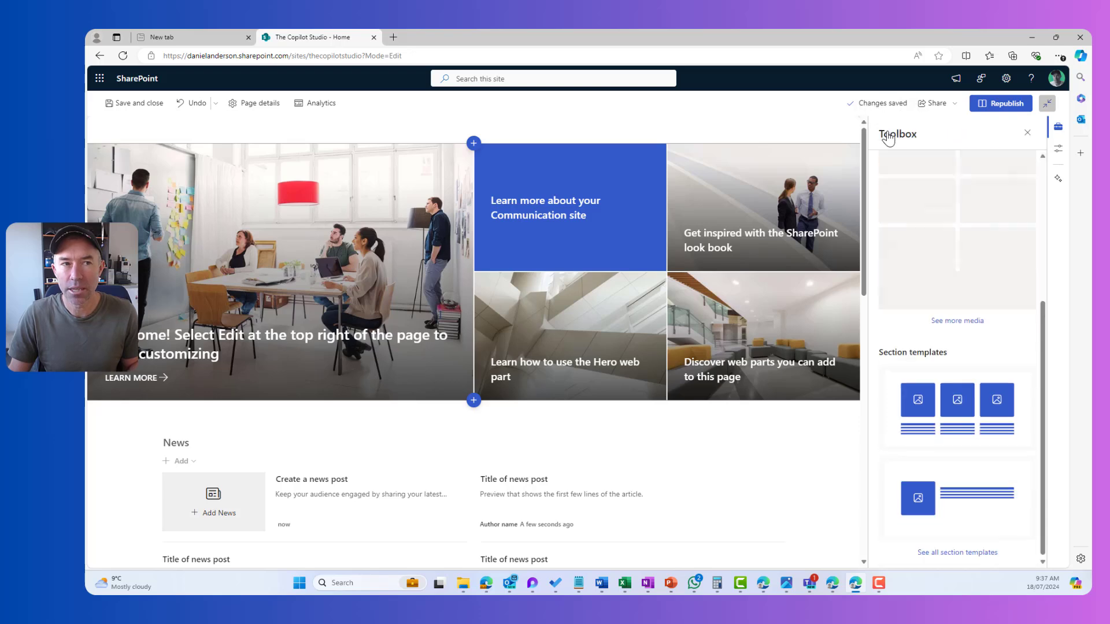
pyautogui.click(958, 322)
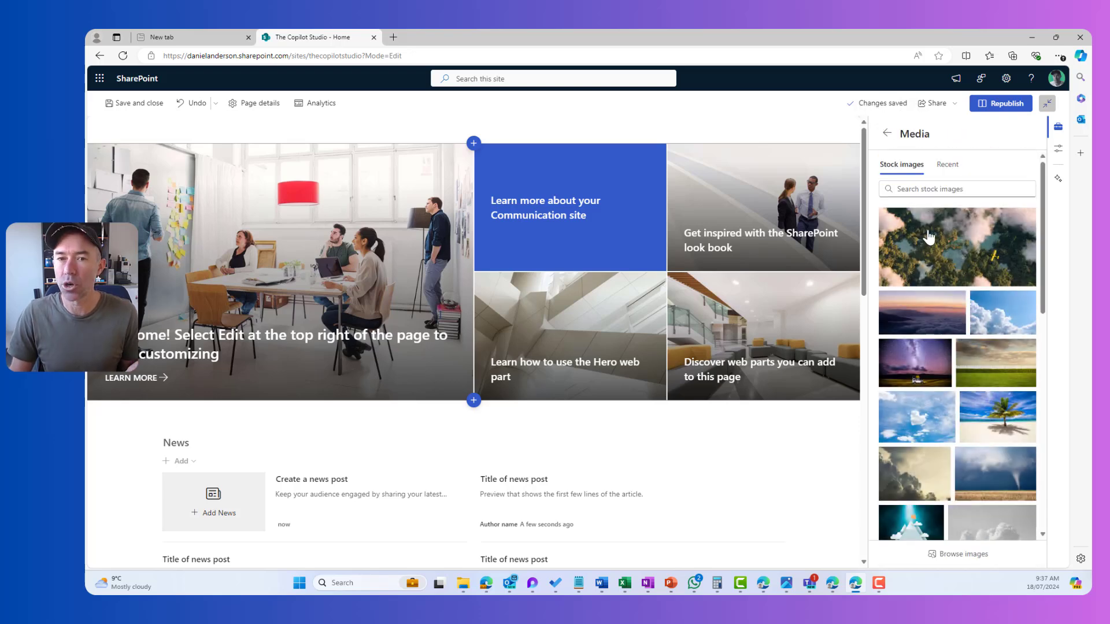
pyautogui.click(945, 172)
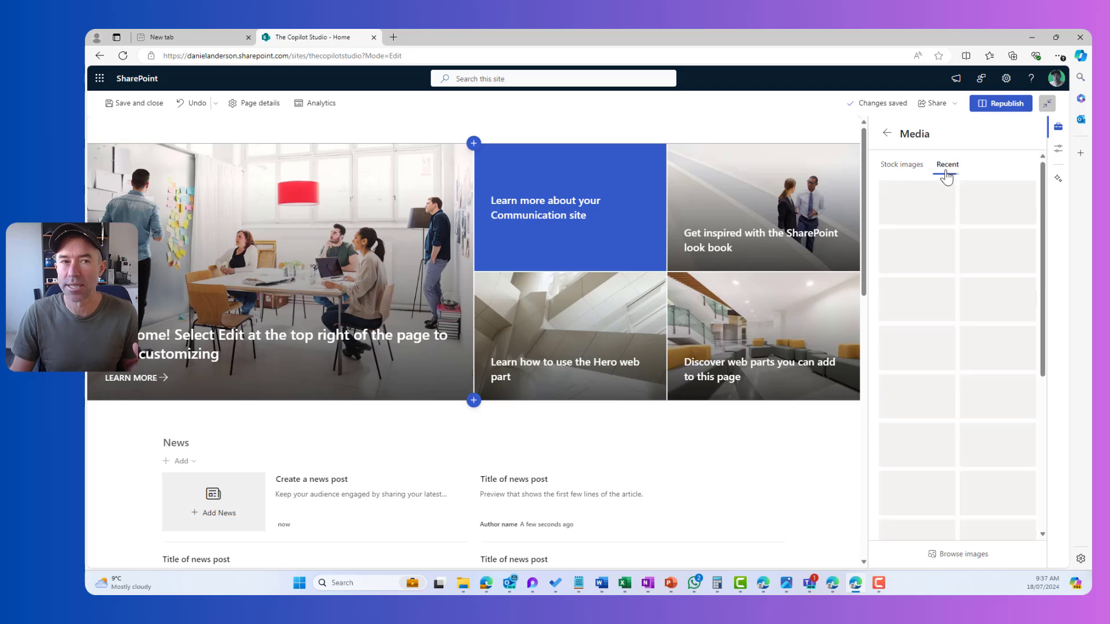
# - Search all web parts for 'quick' and add a Quick links web part to the page
pyautogui.click(899, 166)
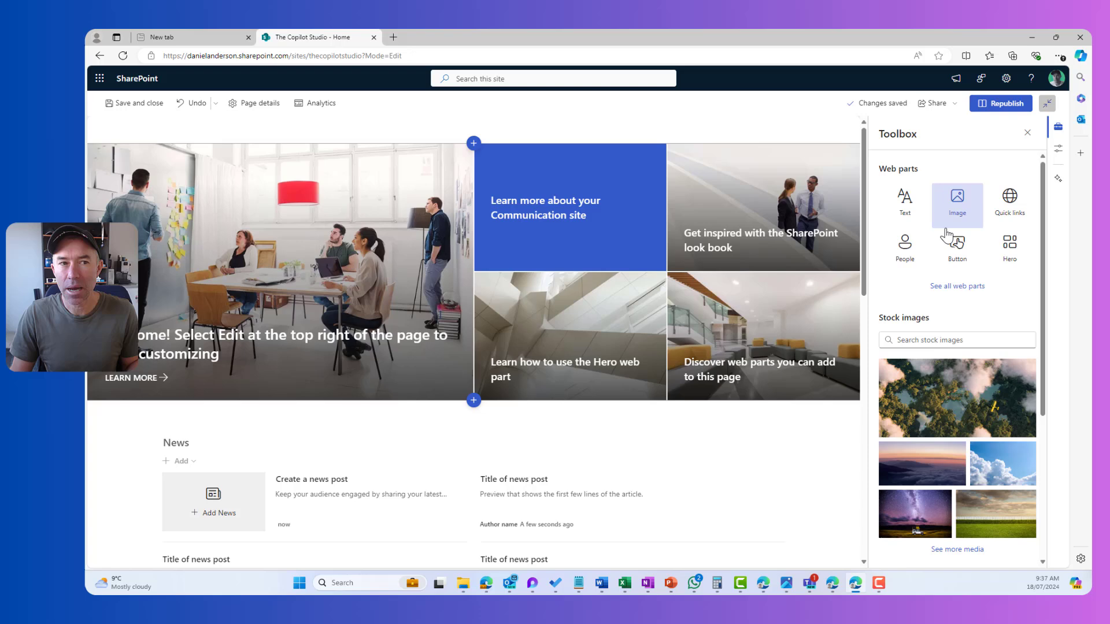
pyautogui.click(960, 287)
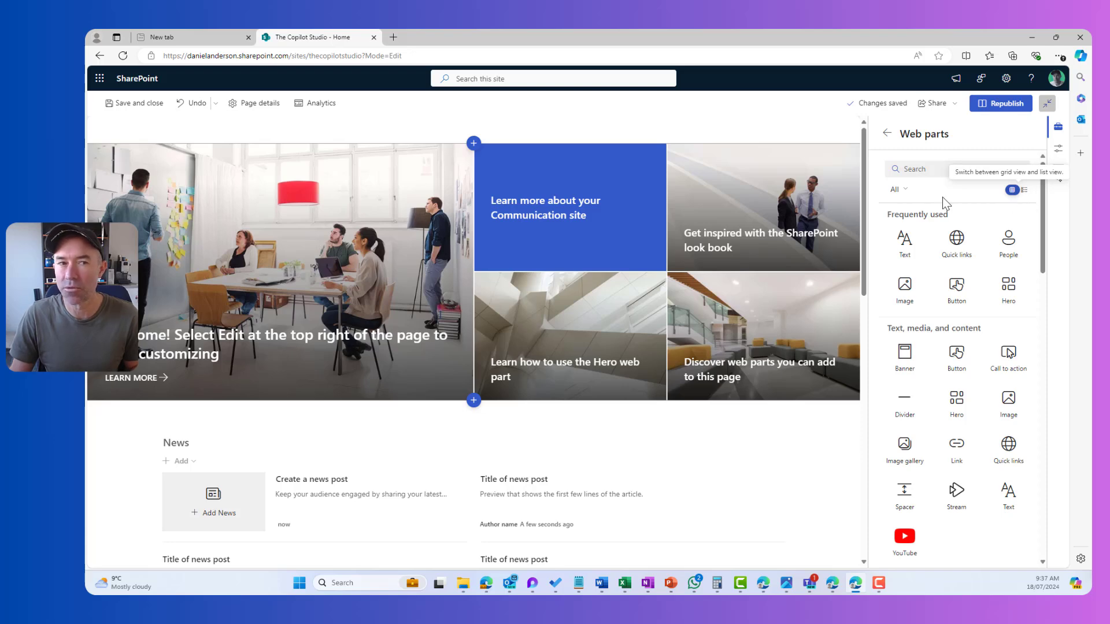
pyautogui.click(897, 189)
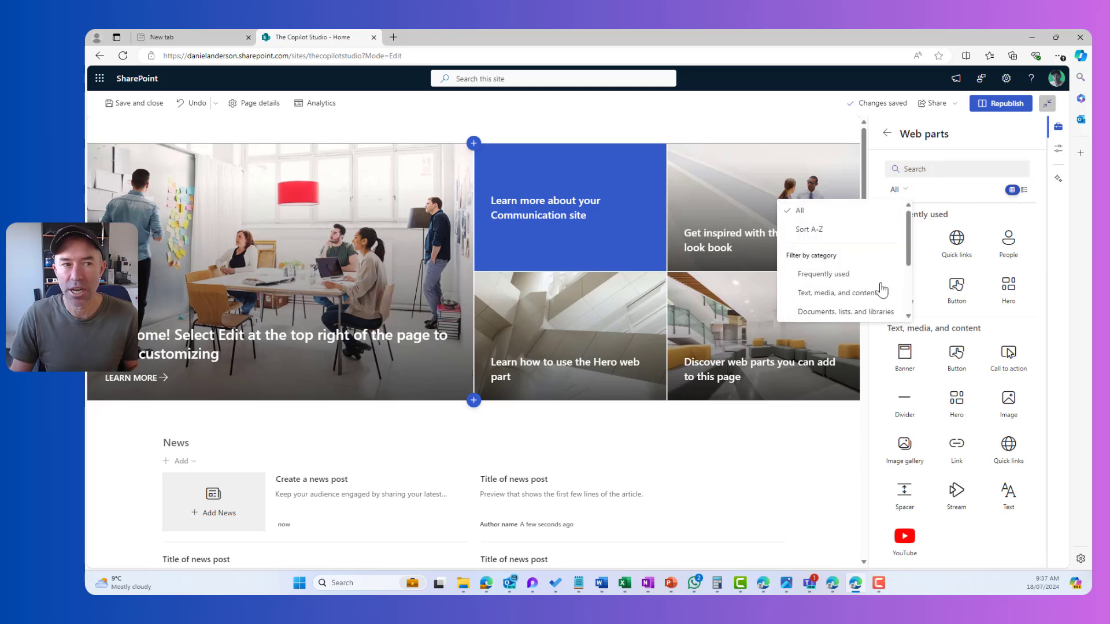
pyautogui.click(949, 172)
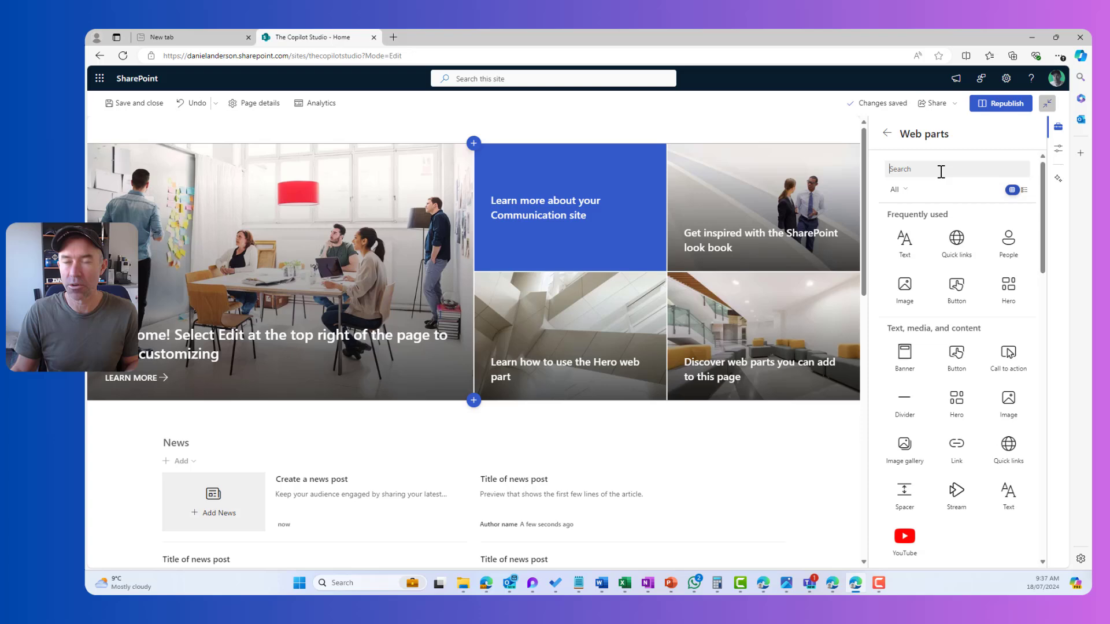
pyautogui.write('quick')
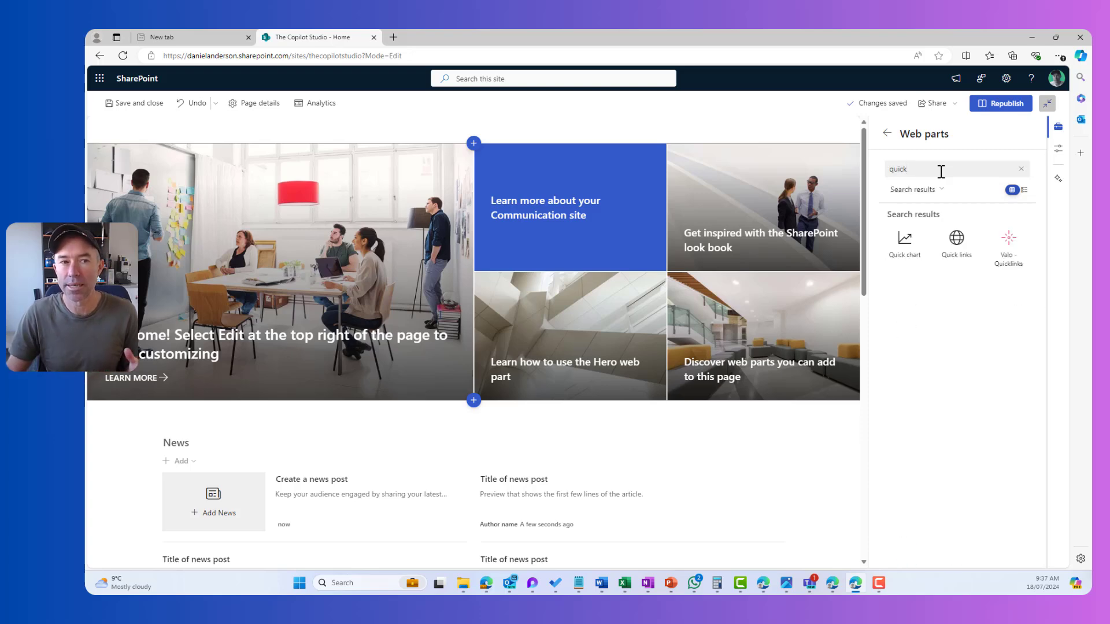
pyautogui.click(953, 249)
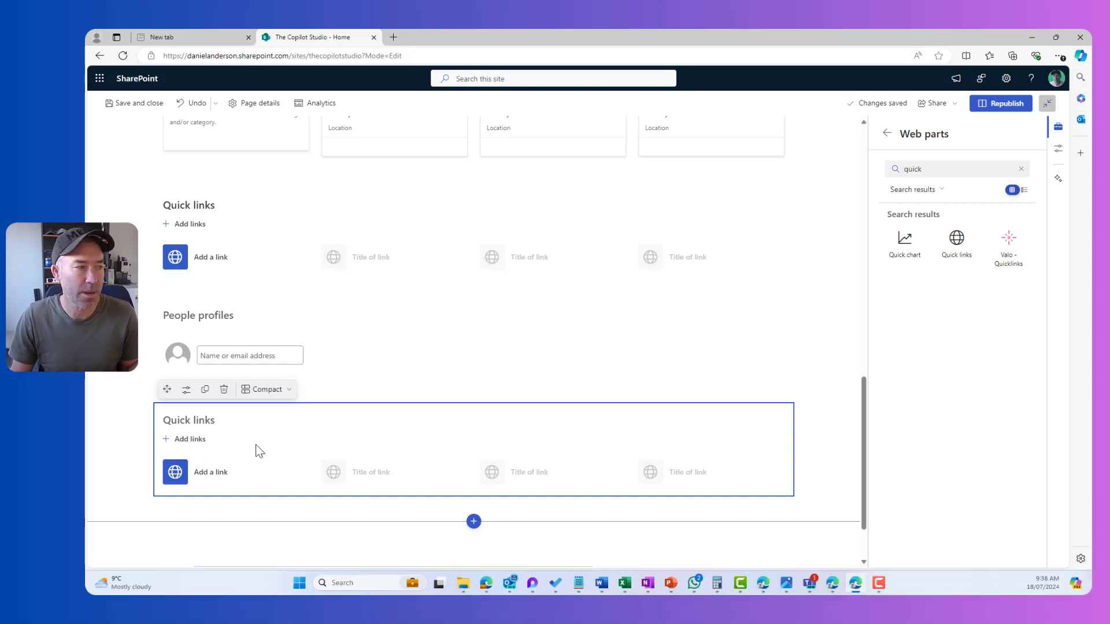
# - Delete both Quick links web parts, return to the Toolbox and scroll back up to the hero
pyautogui.click(224, 389)
pyautogui.click(235, 275)
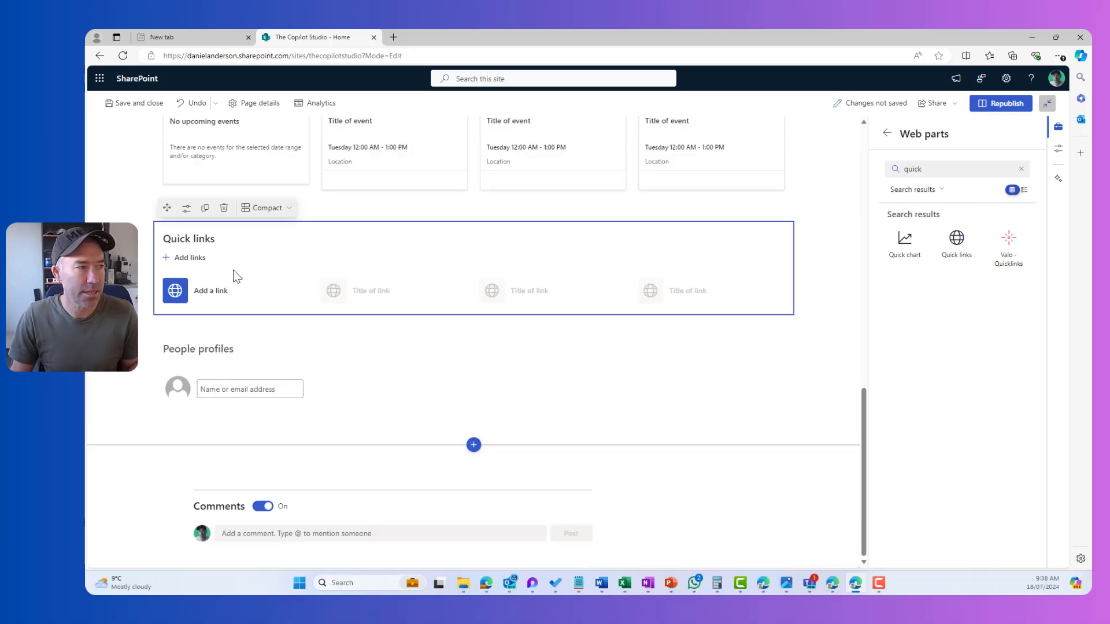
pyautogui.click(224, 208)
pyautogui.scroll(5, 389, 336)
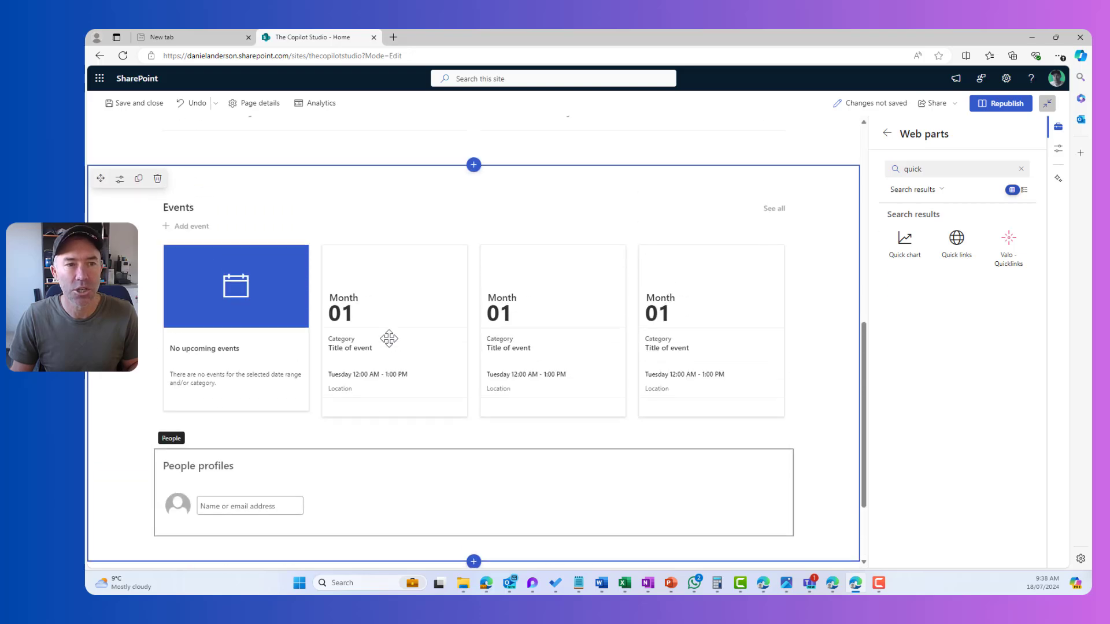
pyautogui.click(888, 136)
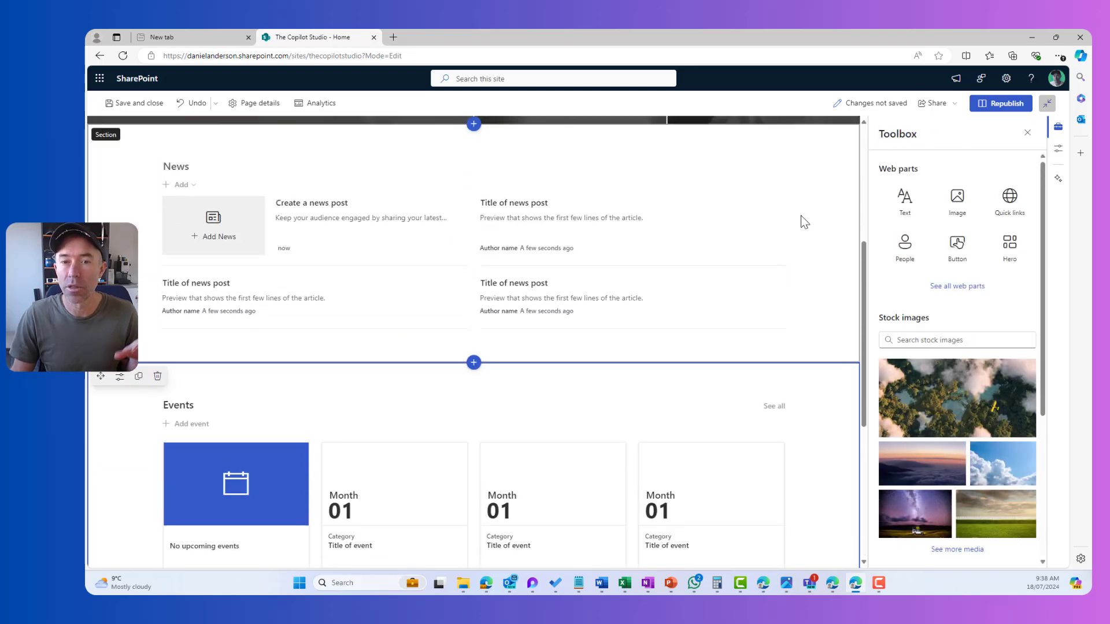
pyautogui.scroll(1, 692, 291)
pyautogui.scroll(3, 691, 291)
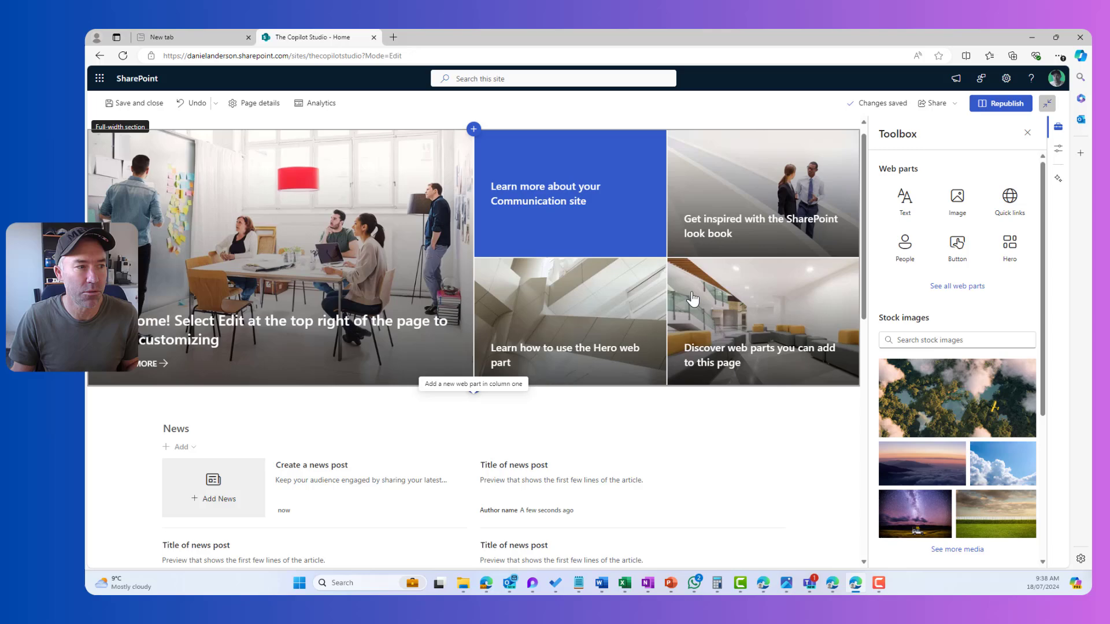
pyautogui.scroll(-3, 548, 290)
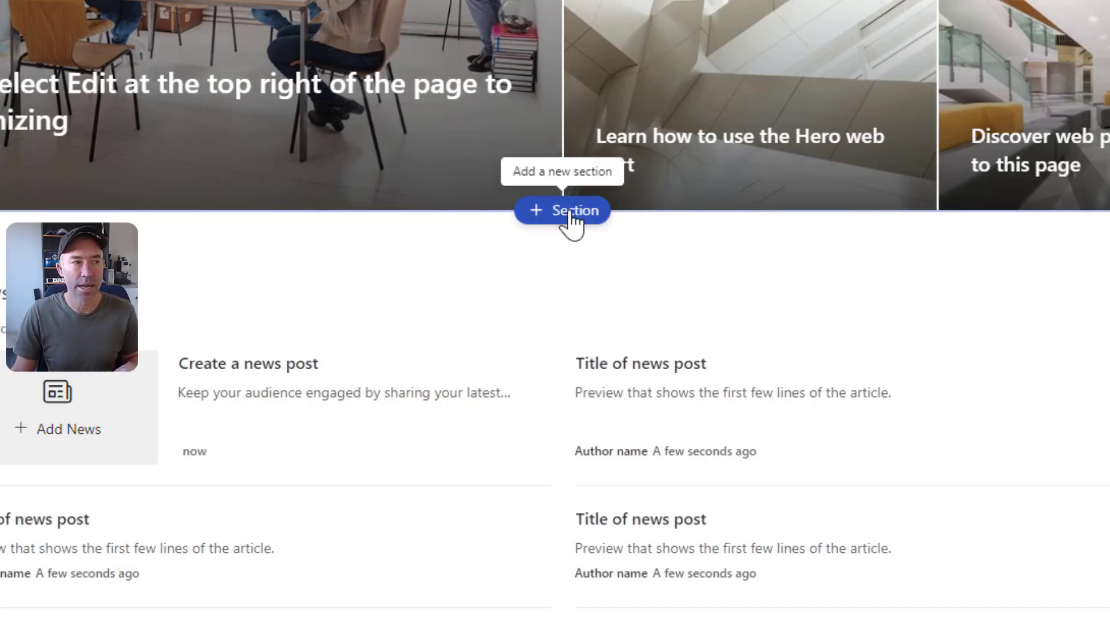
# - Insert a One column section below the hero banner holding an empty Text web part
pyautogui.click(562, 222)
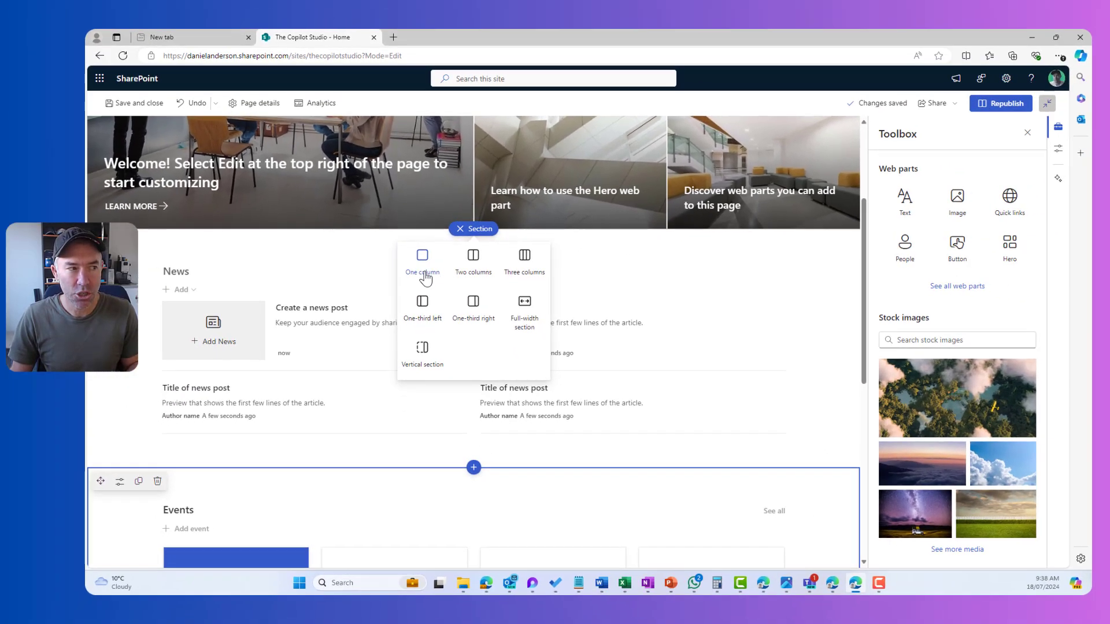
pyautogui.click(424, 272)
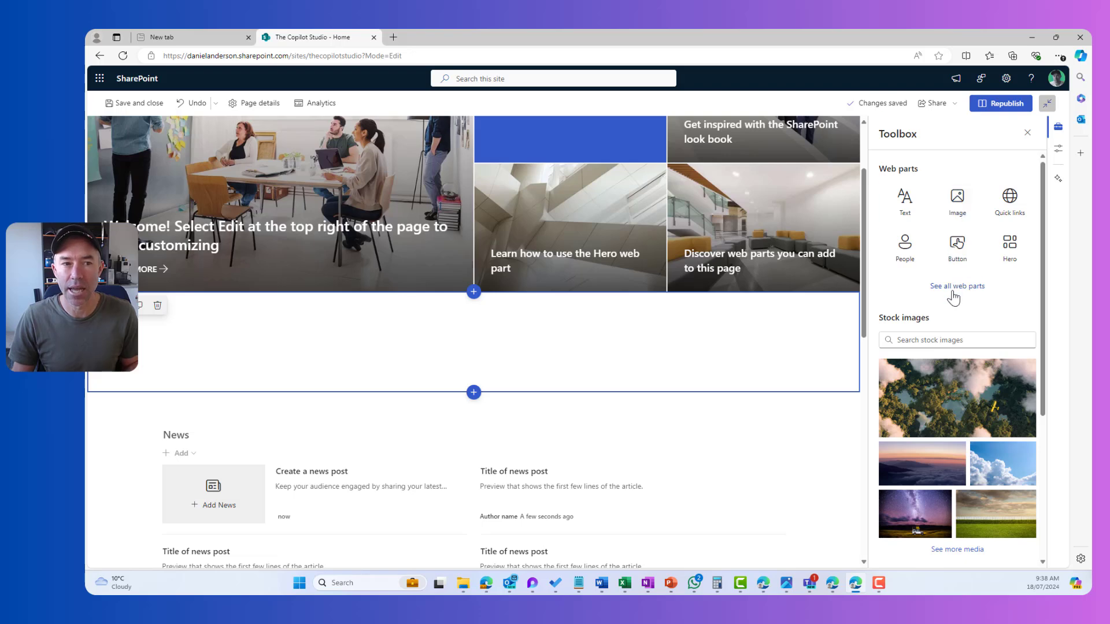
pyautogui.click(917, 217)
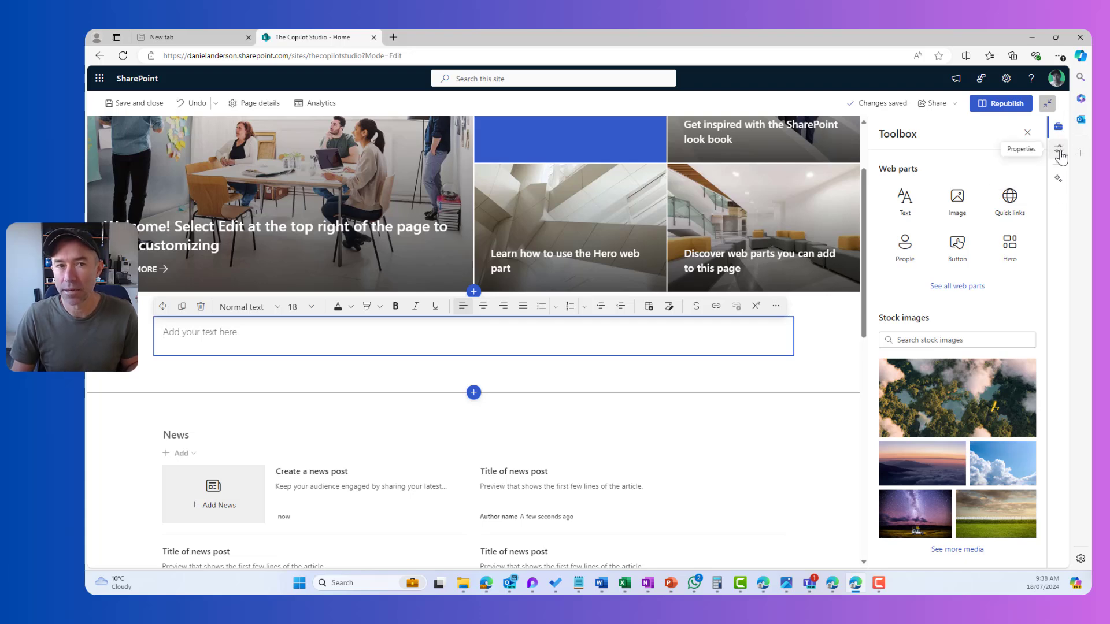
# - Apply the third design idea to the new section and load more design ideas
pyautogui.click(1058, 182)
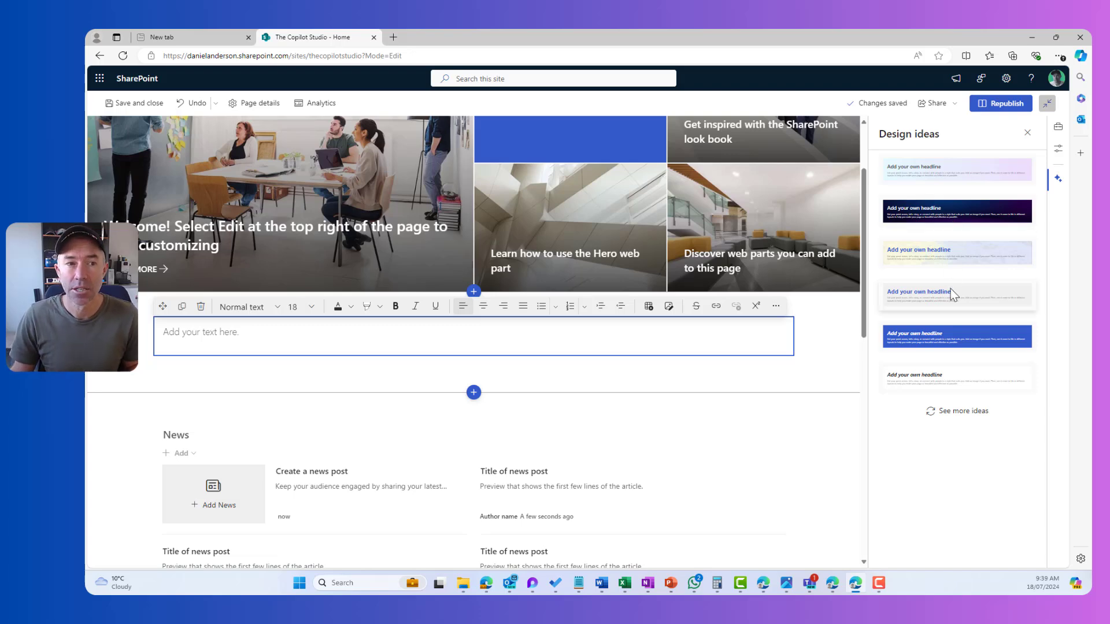
pyautogui.click(956, 265)
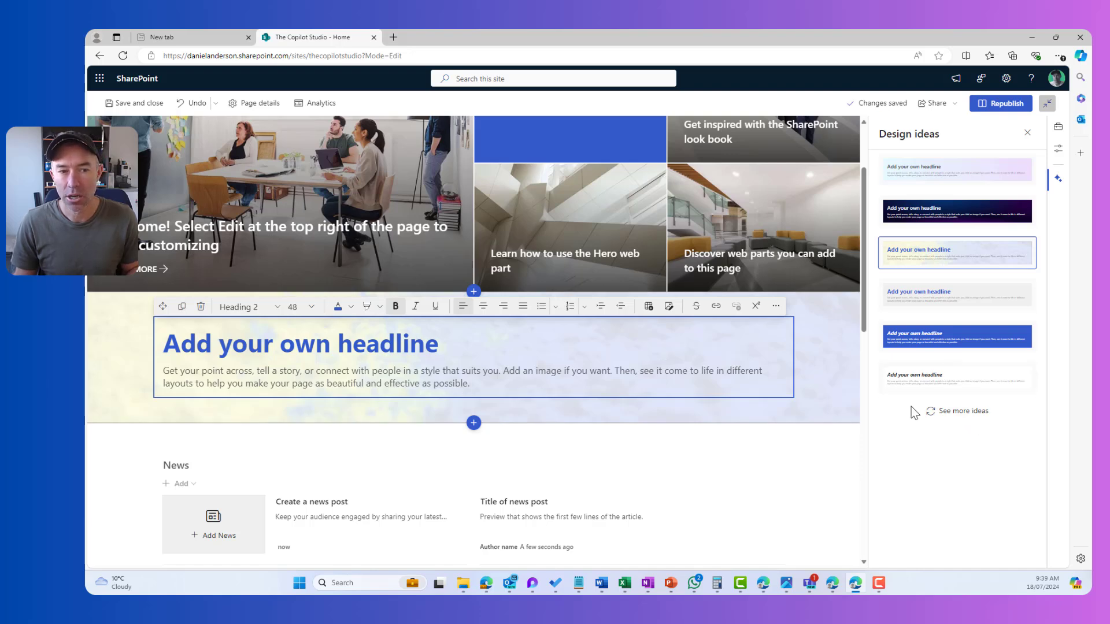
pyautogui.click(943, 412)
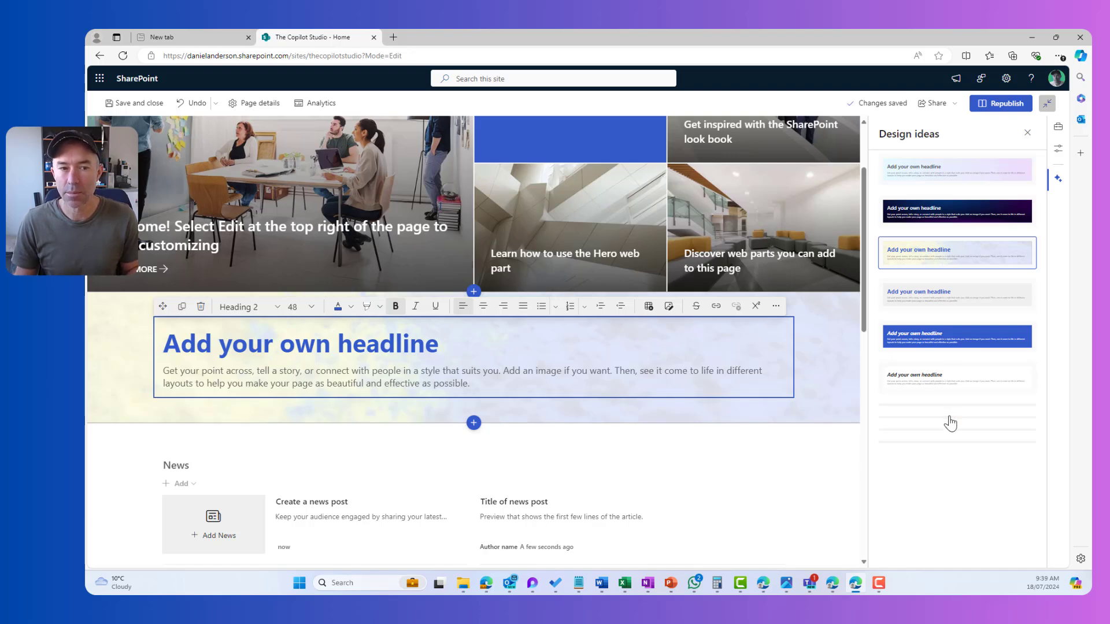
pyautogui.scroll(-1, 1039, 421)
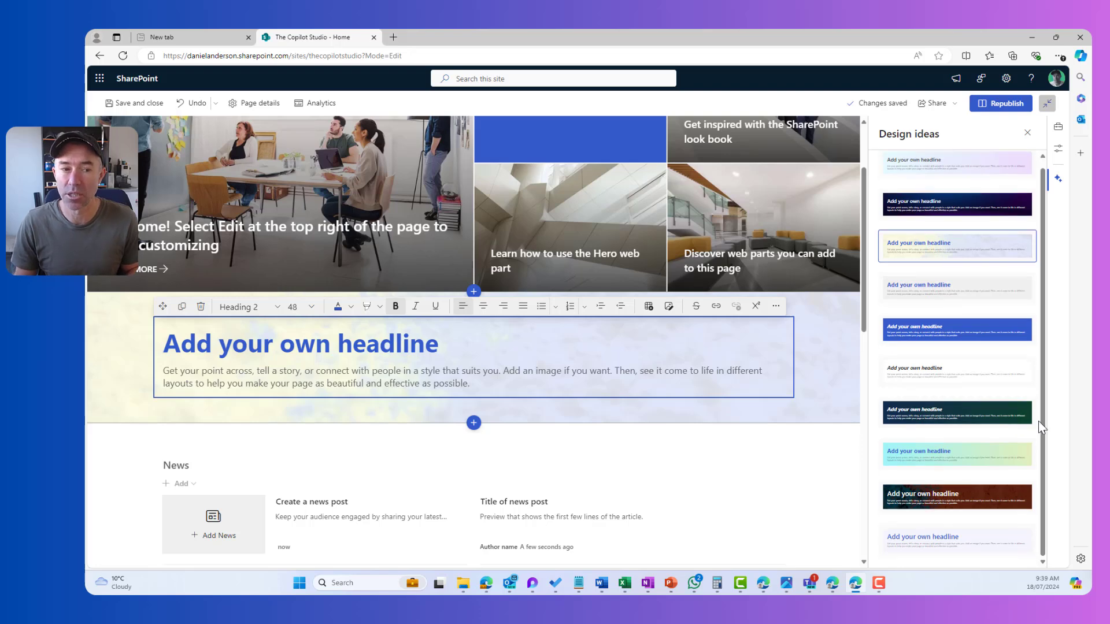
# - Try the dark red, dark green, white and blue designs, settling on light grey
pyautogui.click(963, 502)
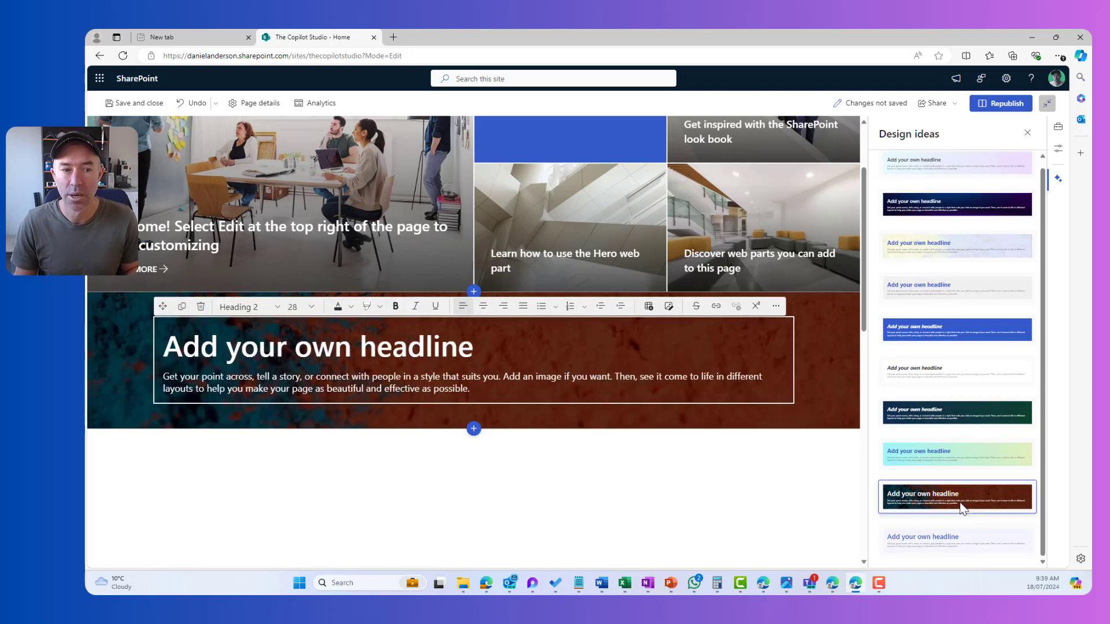
pyautogui.click(962, 462)
pyautogui.click(953, 401)
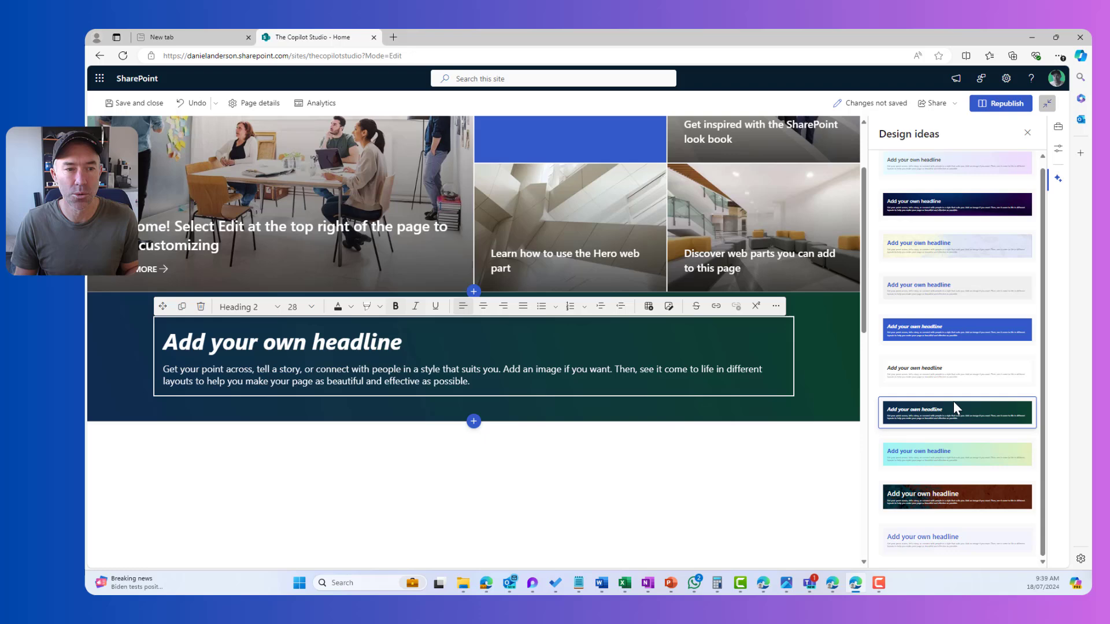
pyautogui.click(948, 380)
pyautogui.click(960, 331)
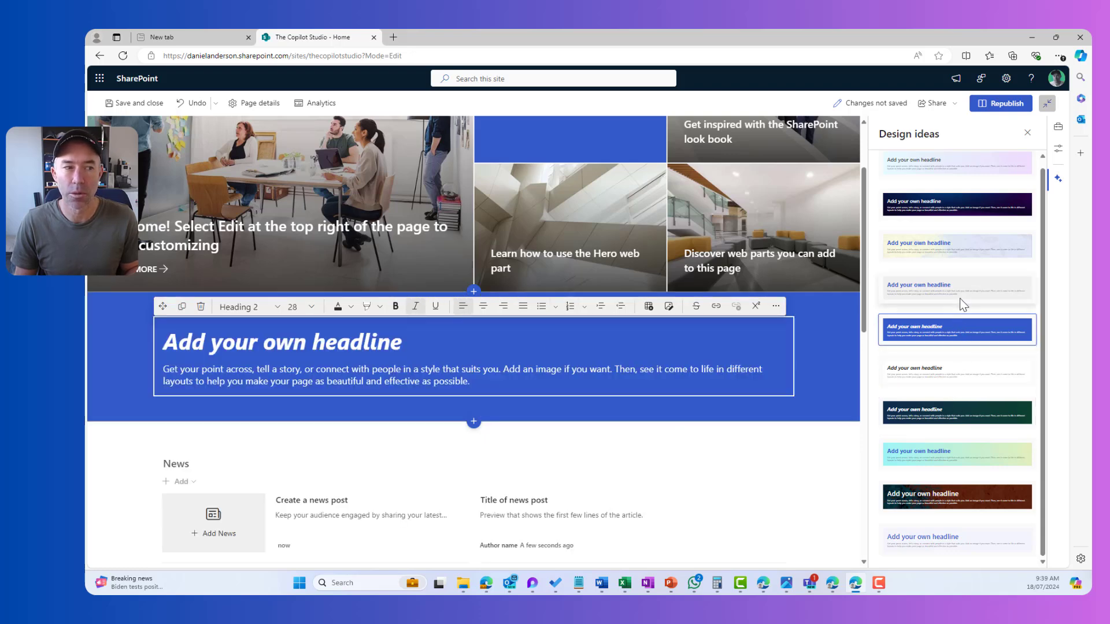
pyautogui.click(960, 294)
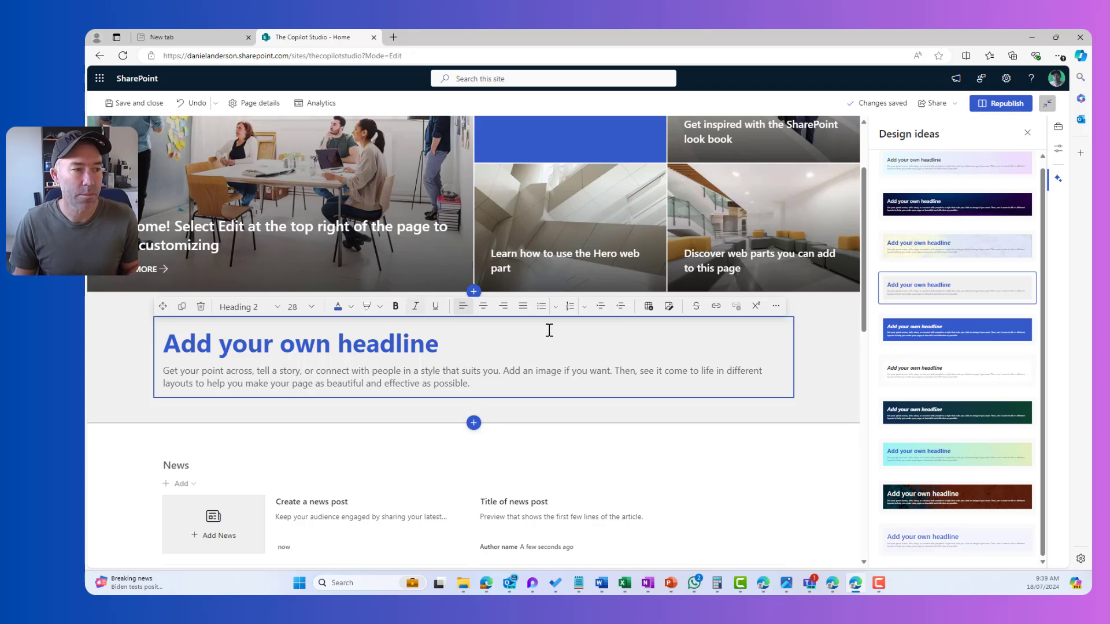
# - Change the headline section layout to Two columns and start adding a web part on the right
pyautogui.click(1062, 156)
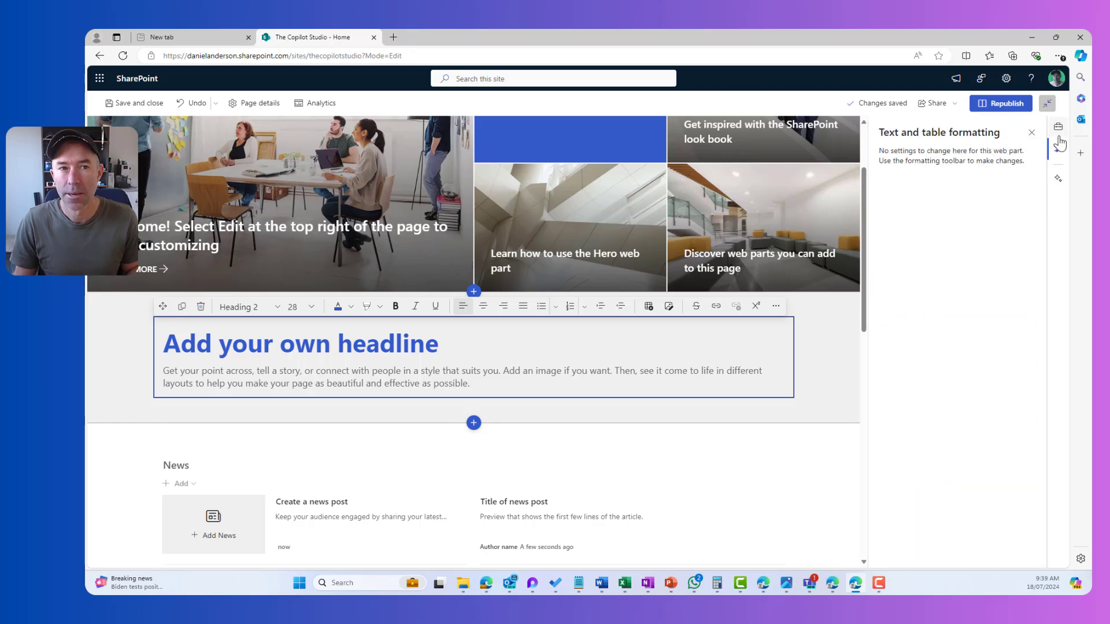
pyautogui.click(111, 365)
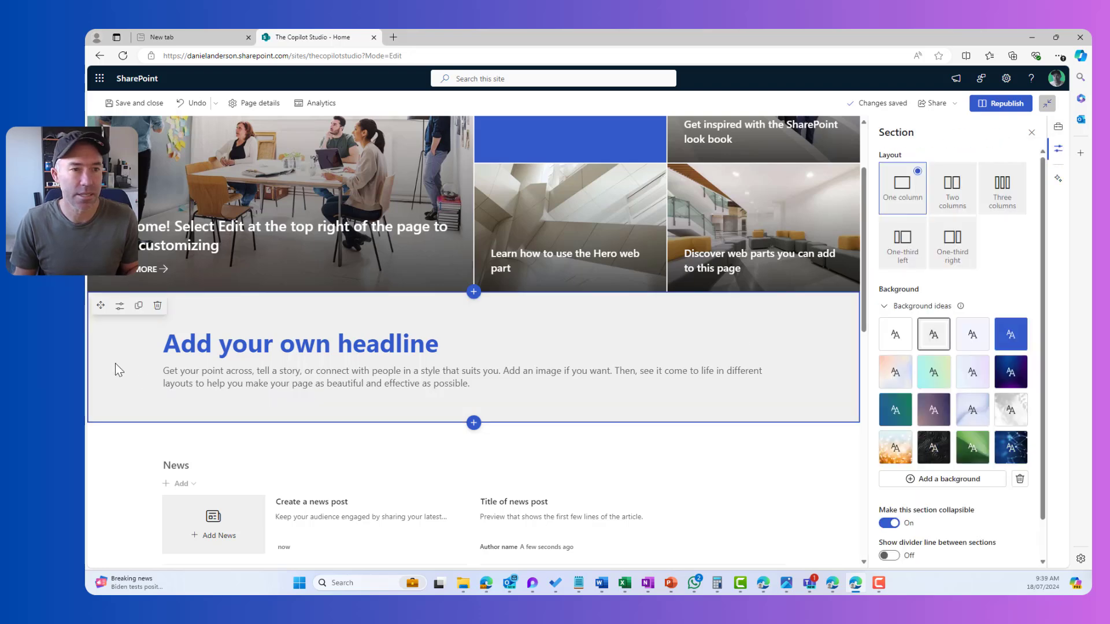
pyautogui.click(958, 208)
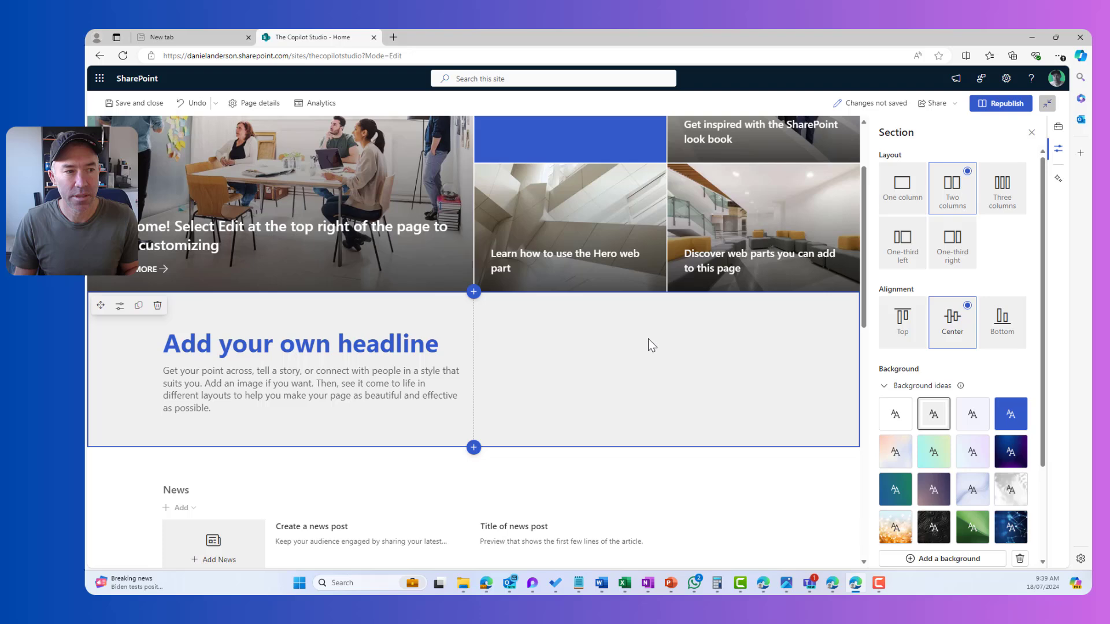
pyautogui.click(636, 369)
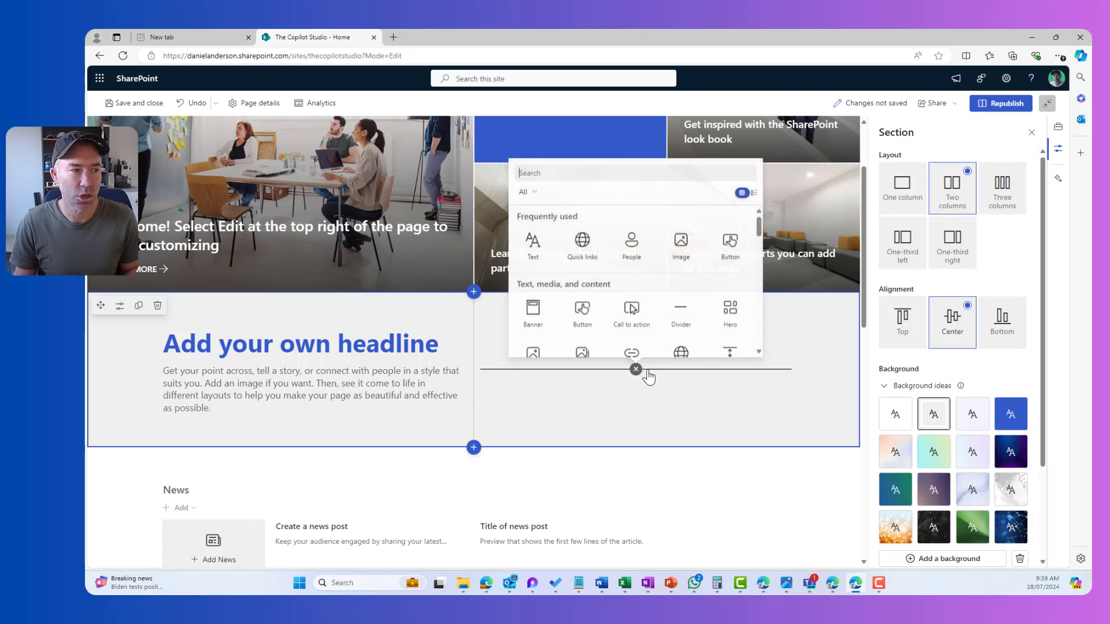
# - Insert the Copilot logo from Recent images as an Image web part in the right column
pyautogui.click(681, 241)
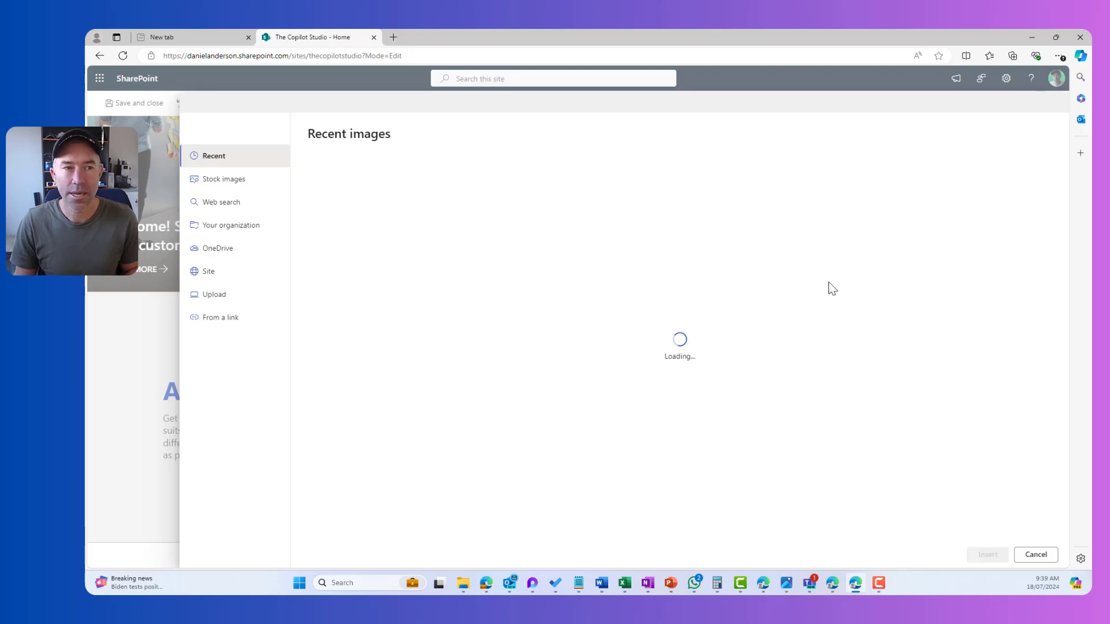
pyautogui.click(809, 222)
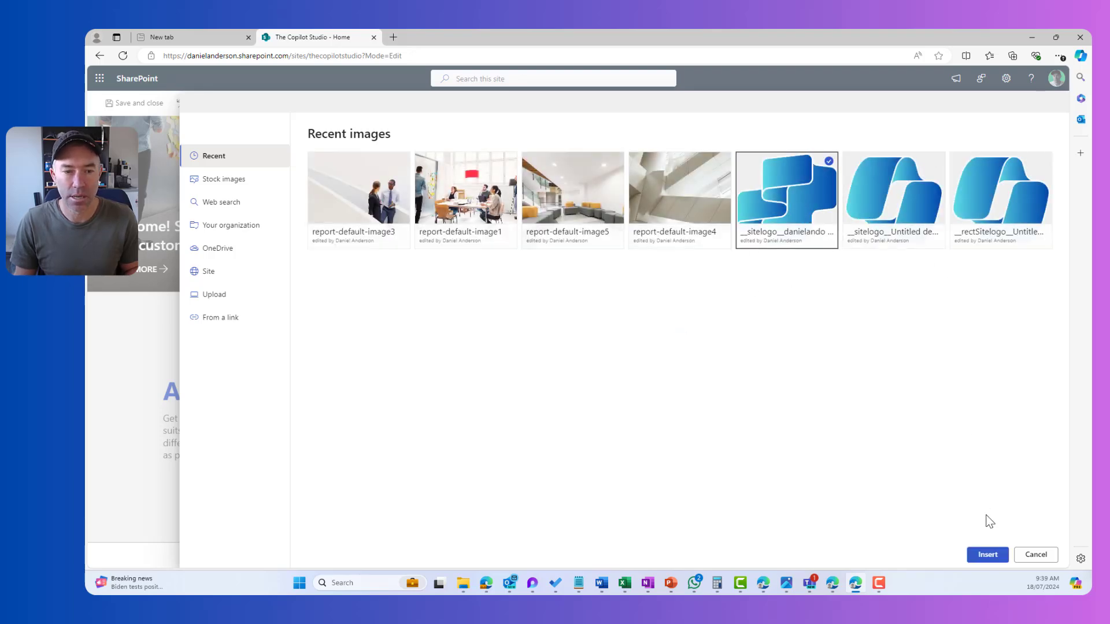
pyautogui.click(989, 556)
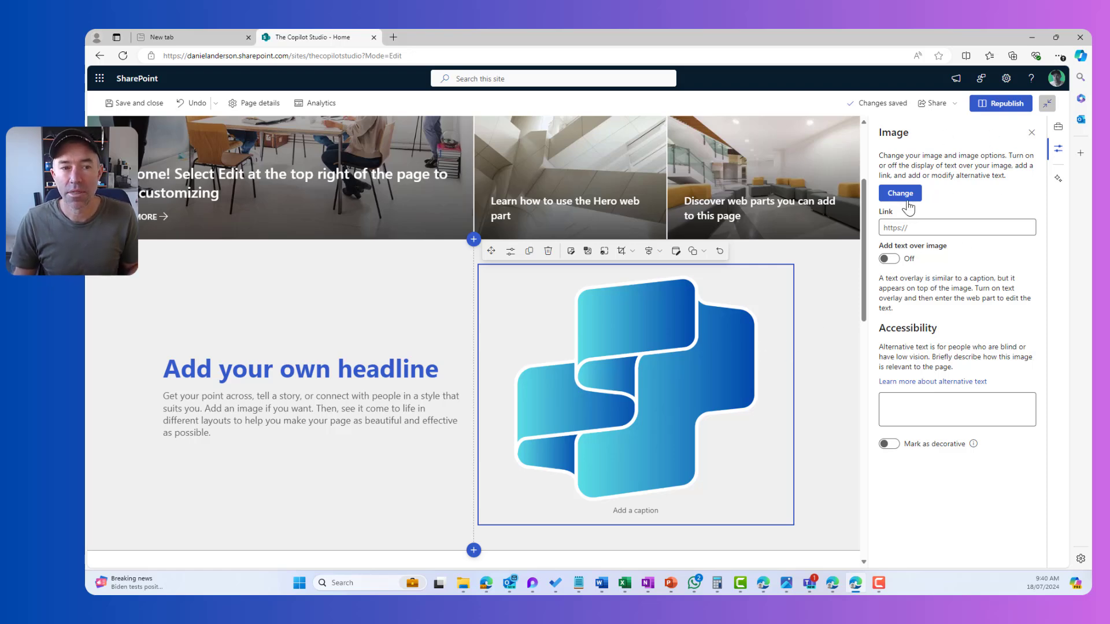
# - Compare Top, Center and Bottom vertical alignment for the section, leaving it at Center
pyautogui.click(1032, 134)
pyautogui.click(212, 333)
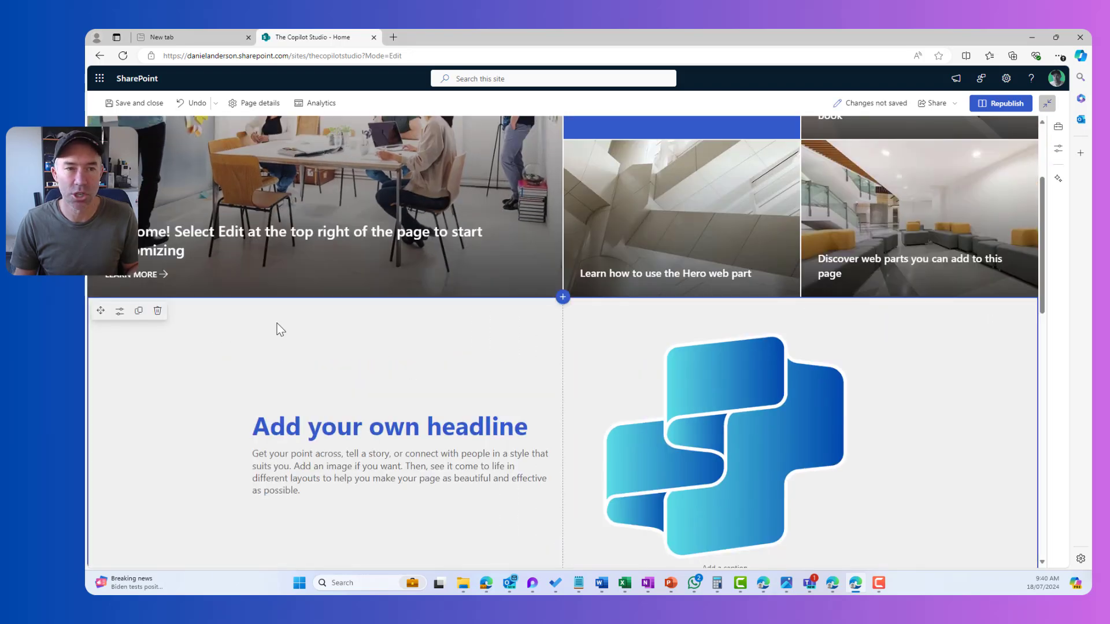
pyautogui.click(1058, 148)
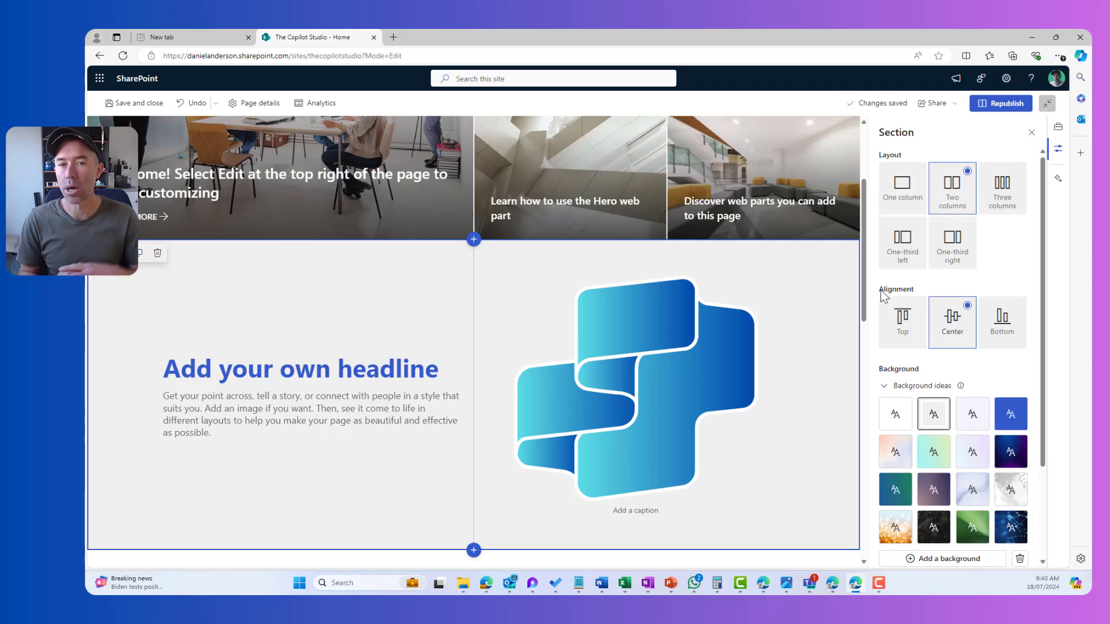
pyautogui.click(912, 330)
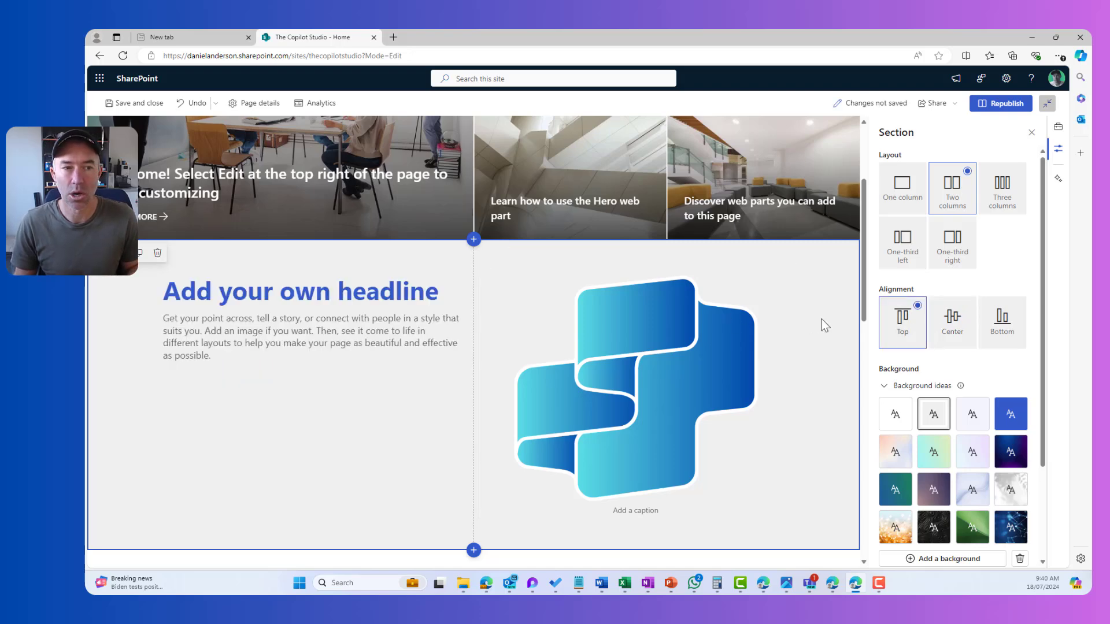
pyautogui.click(948, 319)
pyautogui.click(997, 328)
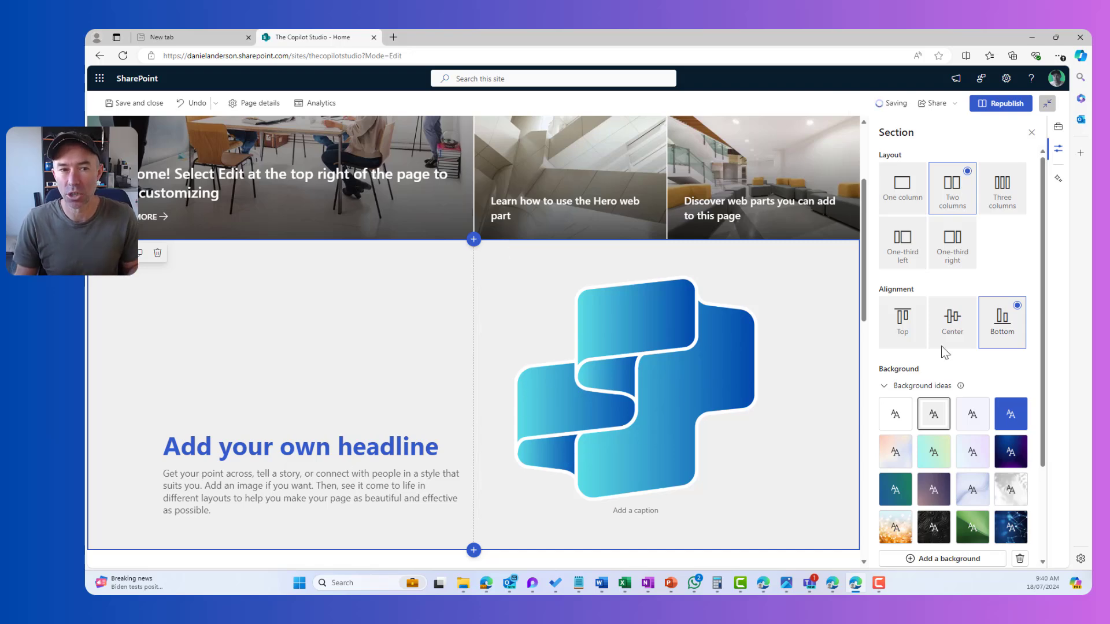
pyautogui.click(949, 323)
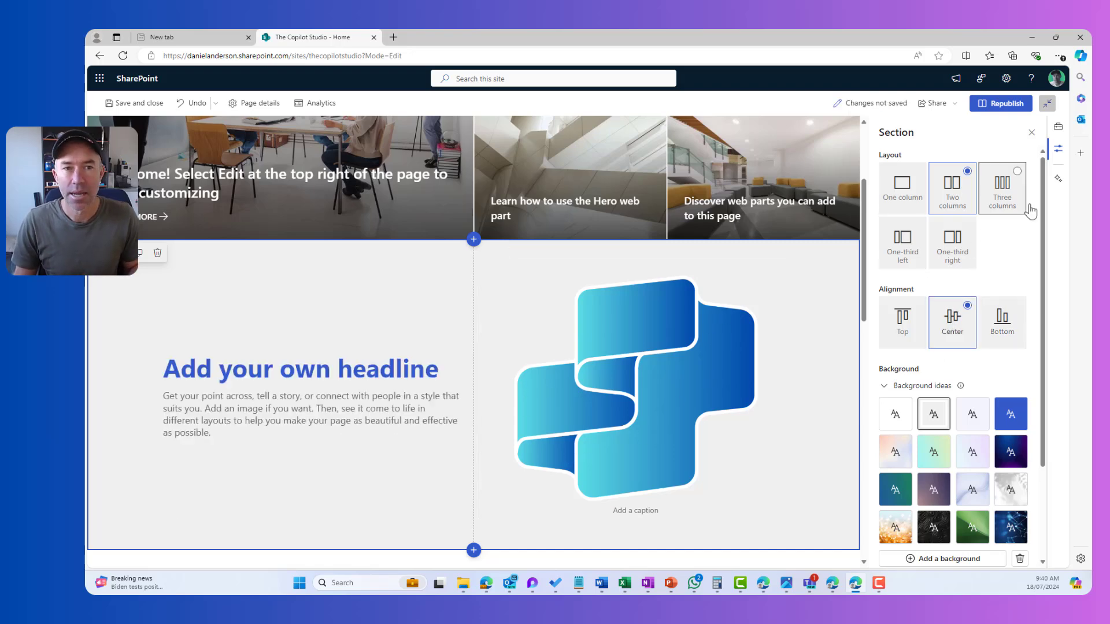
# - Try several image layout design ideas, ending with the light image-left, headline-right design
pyautogui.click(1058, 178)
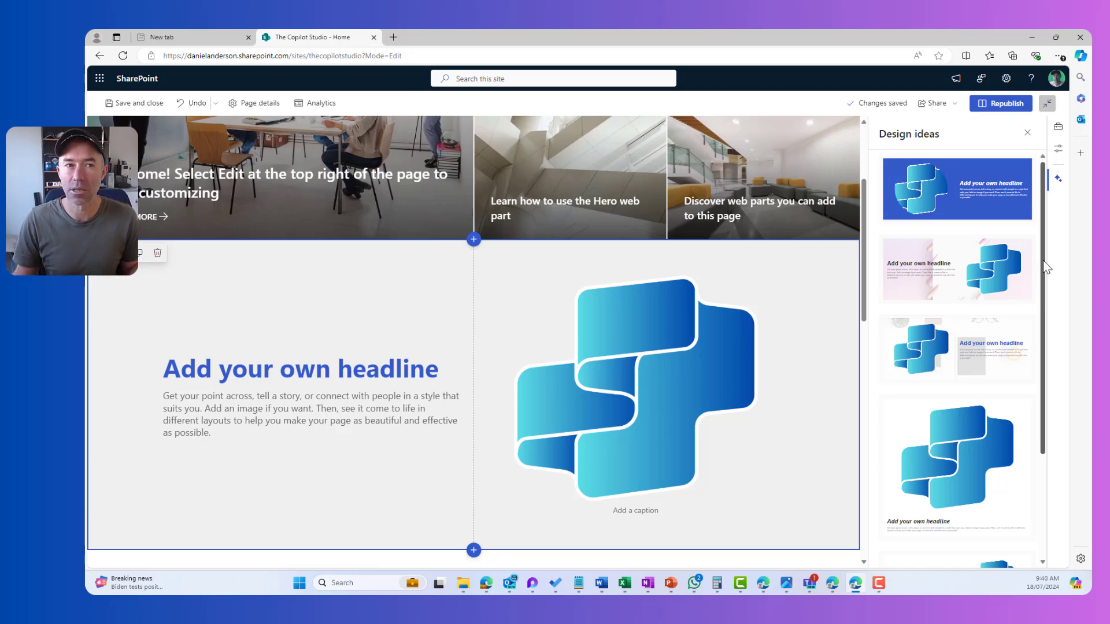
pyautogui.scroll(-3, 1018, 312)
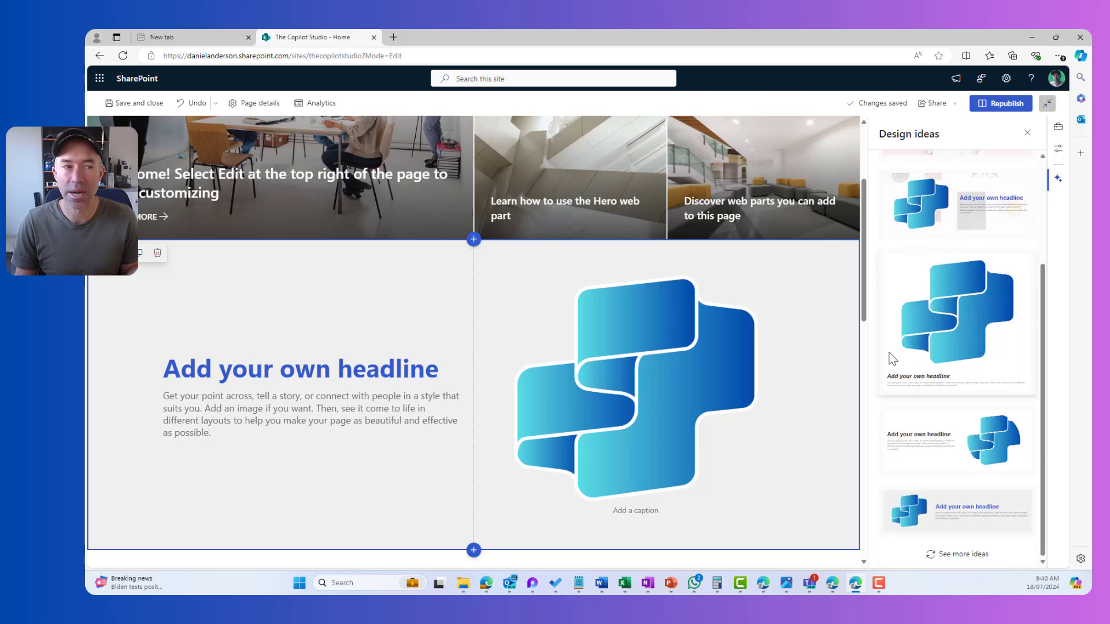
pyautogui.click(937, 512)
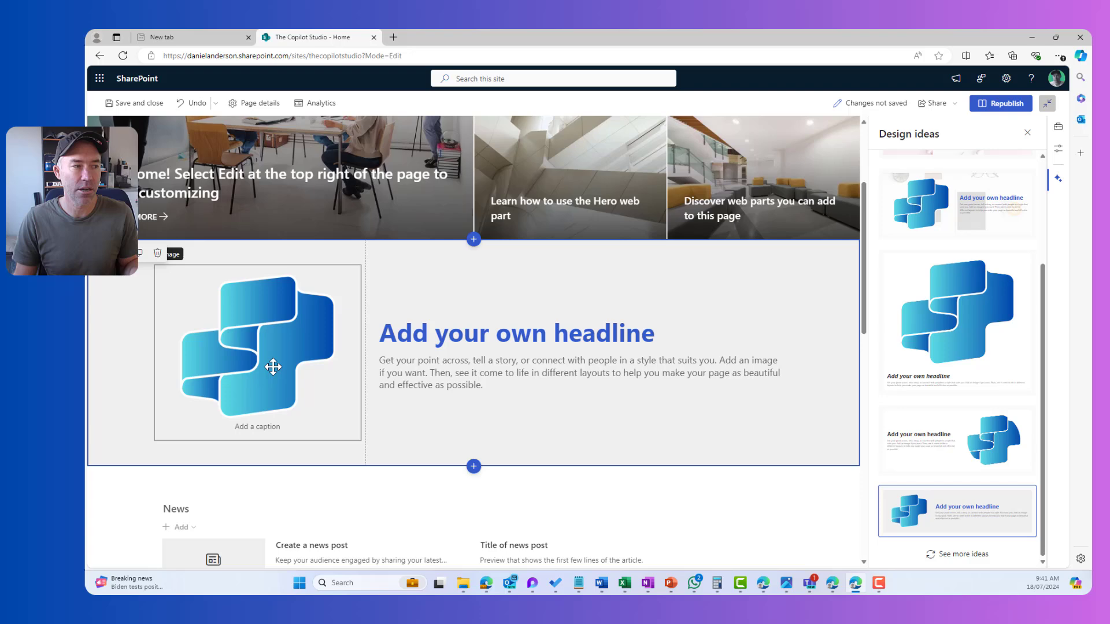
pyautogui.click(955, 439)
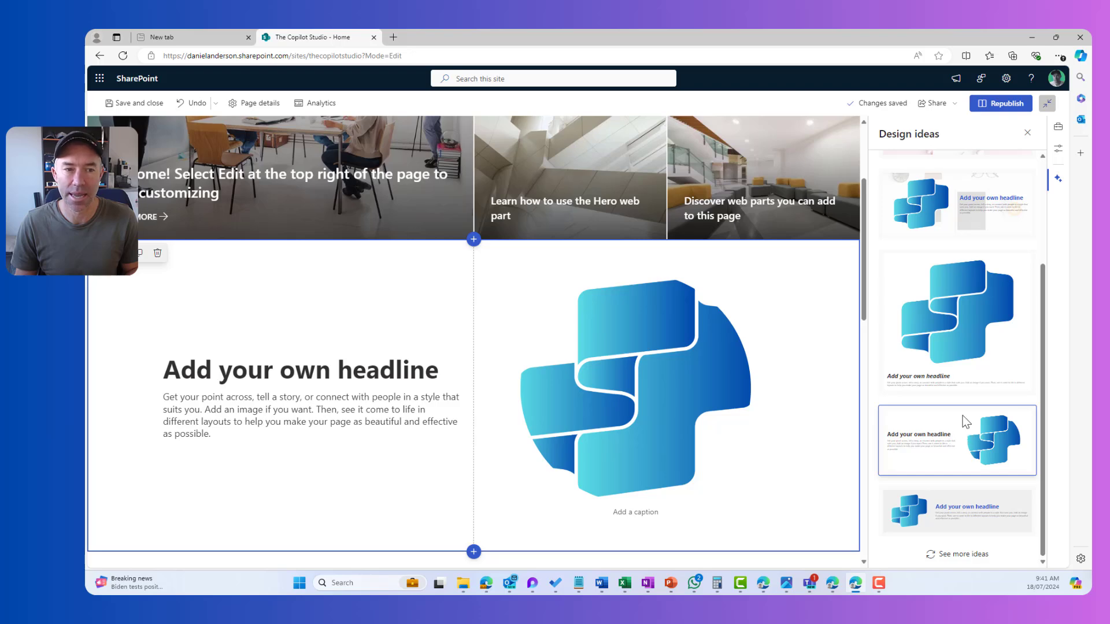
pyautogui.click(959, 382)
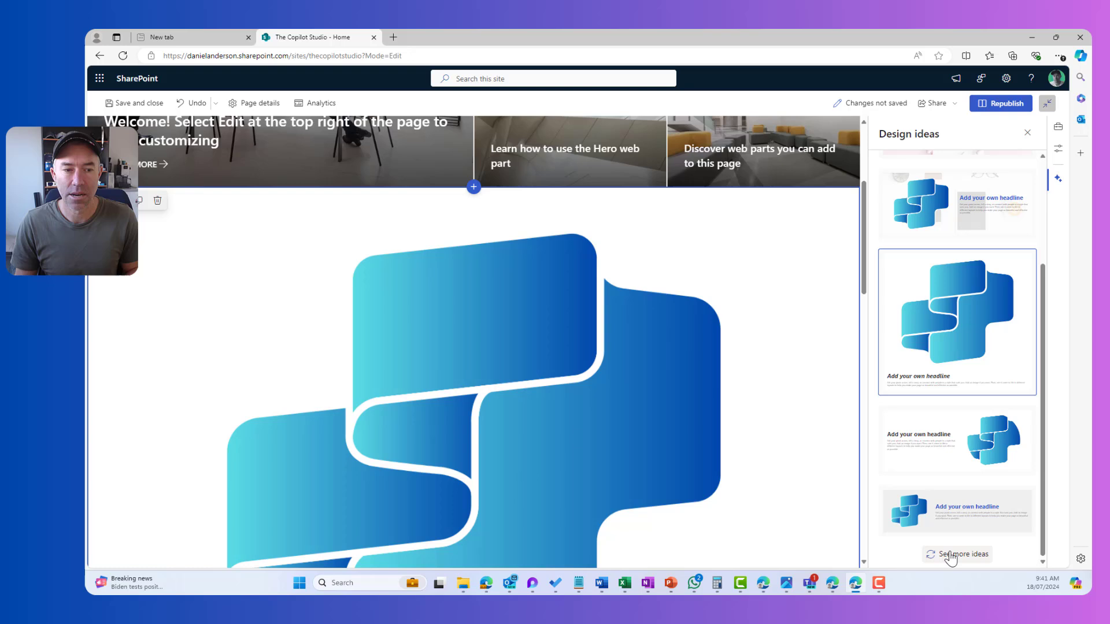
pyautogui.click(950, 555)
pyautogui.scroll(-3, 942, 446)
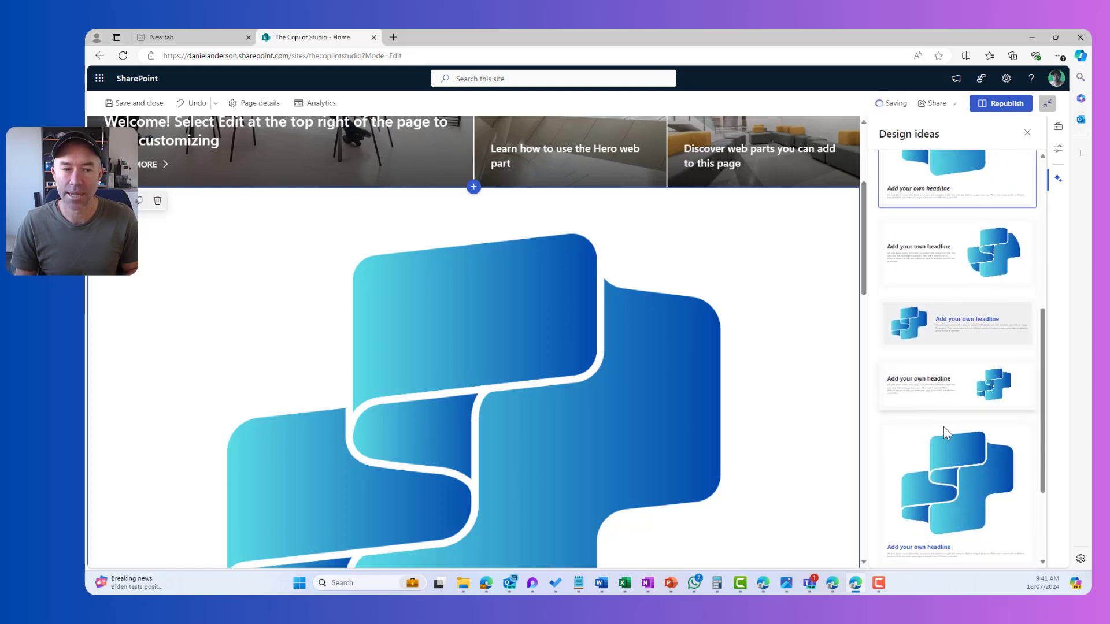
pyautogui.scroll(-2, 944, 427)
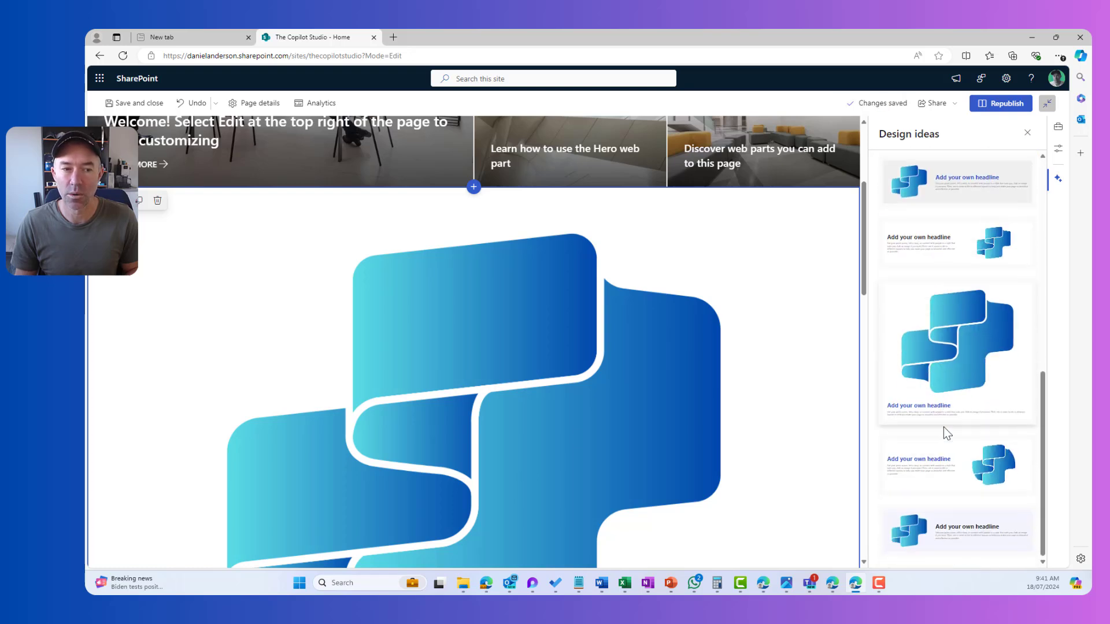
pyautogui.click(970, 532)
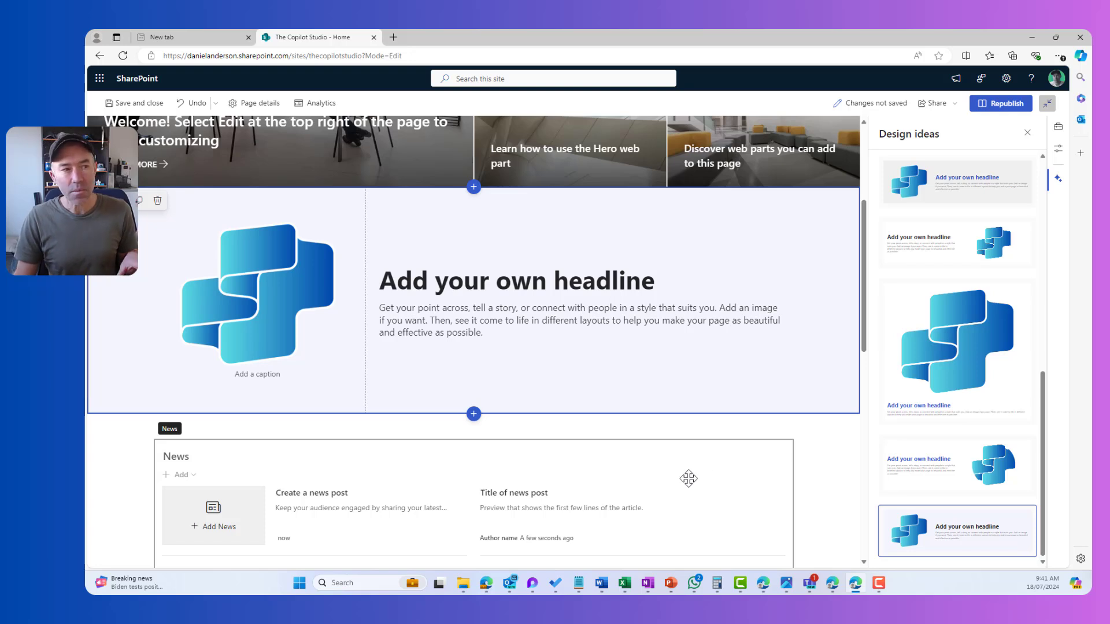
# - Try a triangle and then another shape on the logo image
pyautogui.click(278, 327)
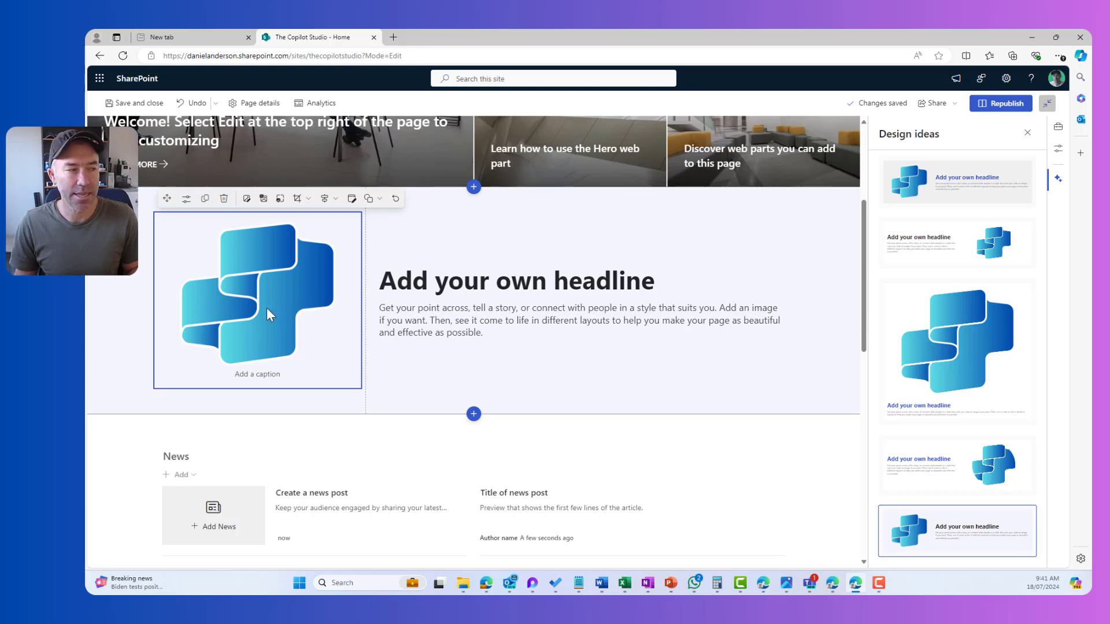
pyautogui.click(369, 198)
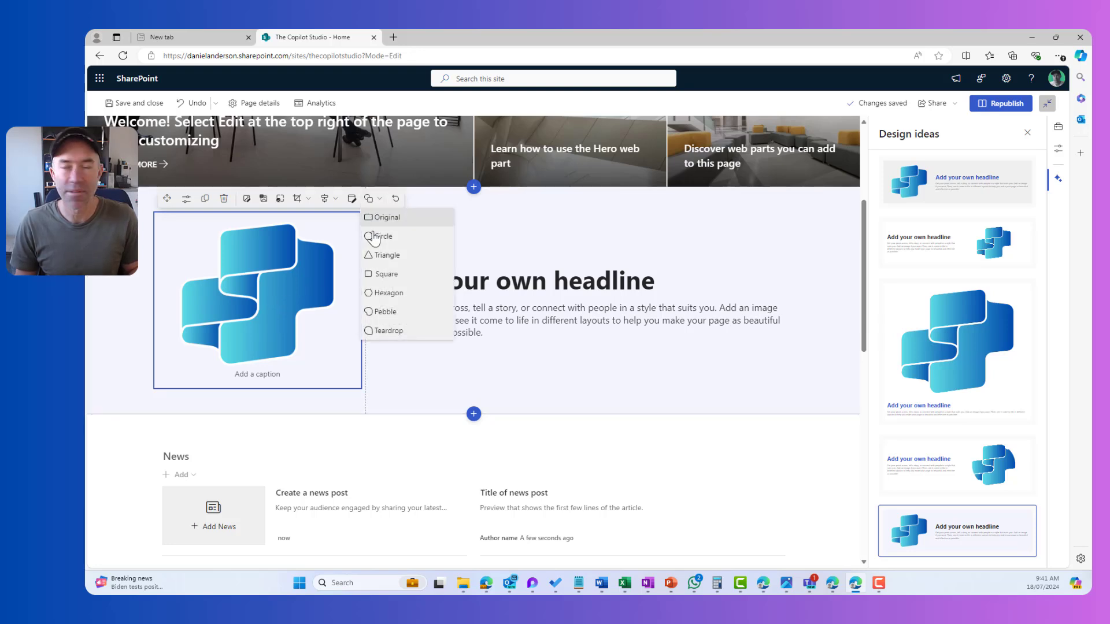
pyautogui.click(383, 255)
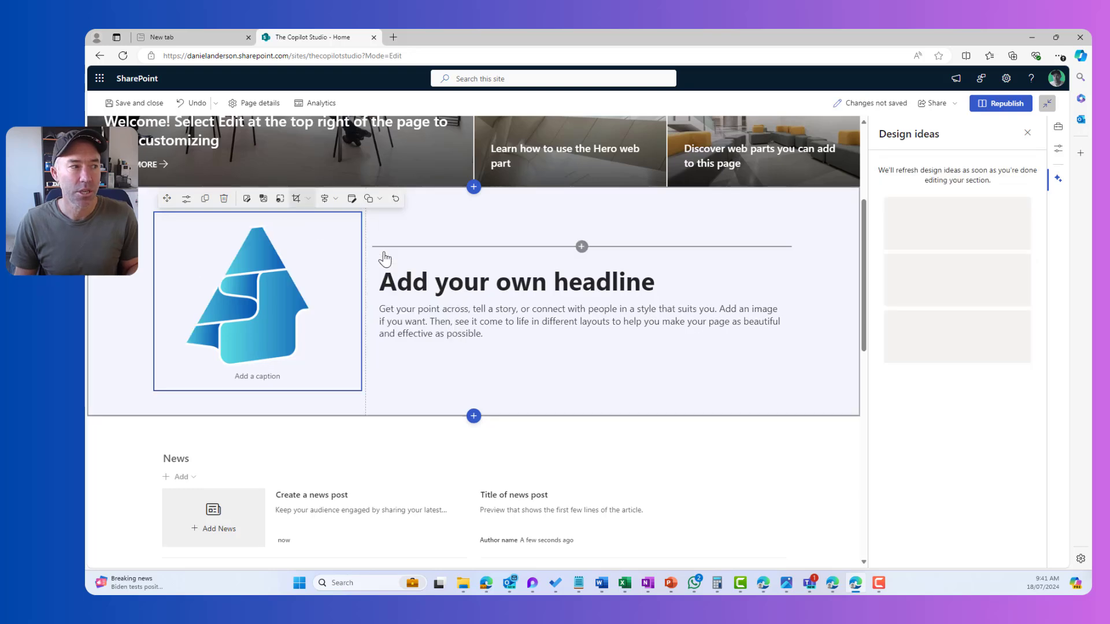
pyautogui.click(368, 198)
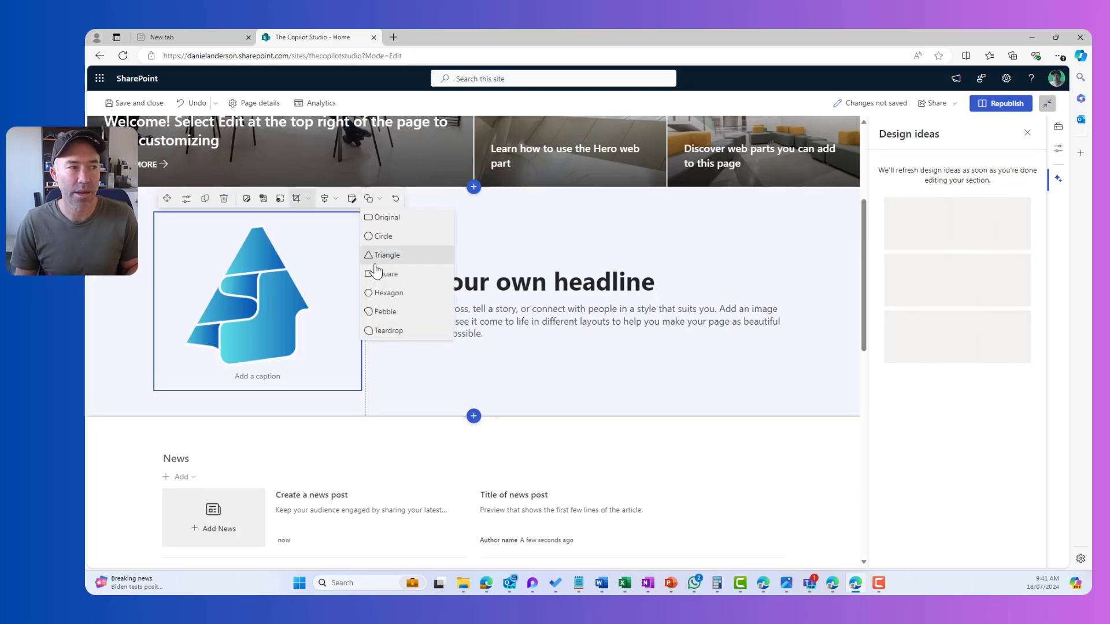
pyautogui.click(384, 293)
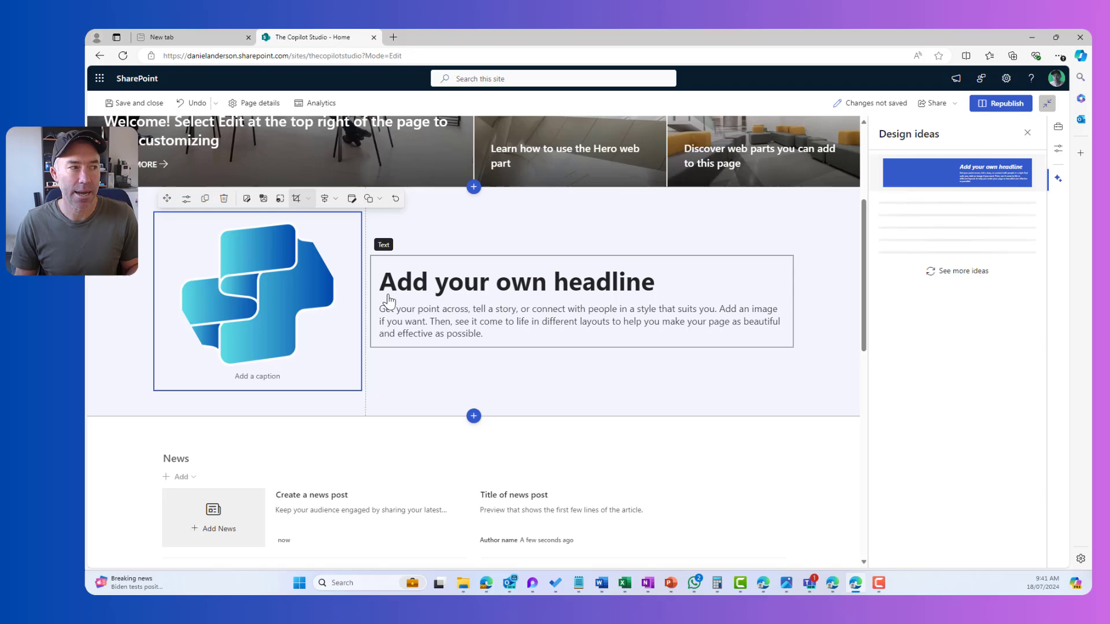
# - Add an Image web part below the logo with the office meeting photo report-default-image1
pyautogui.click(258, 399)
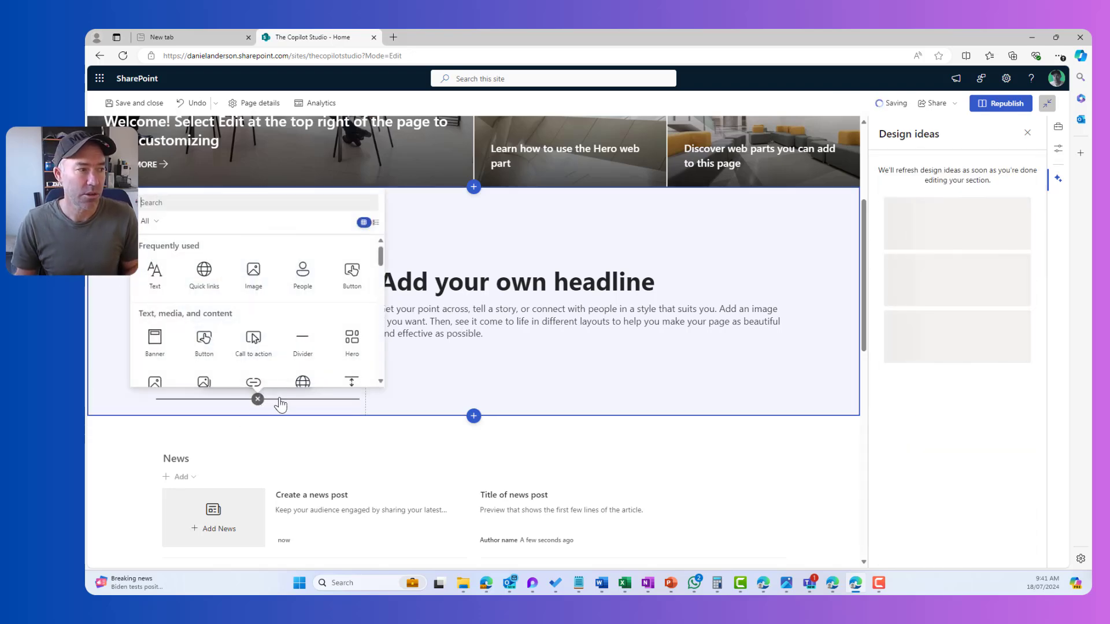
pyautogui.click(253, 279)
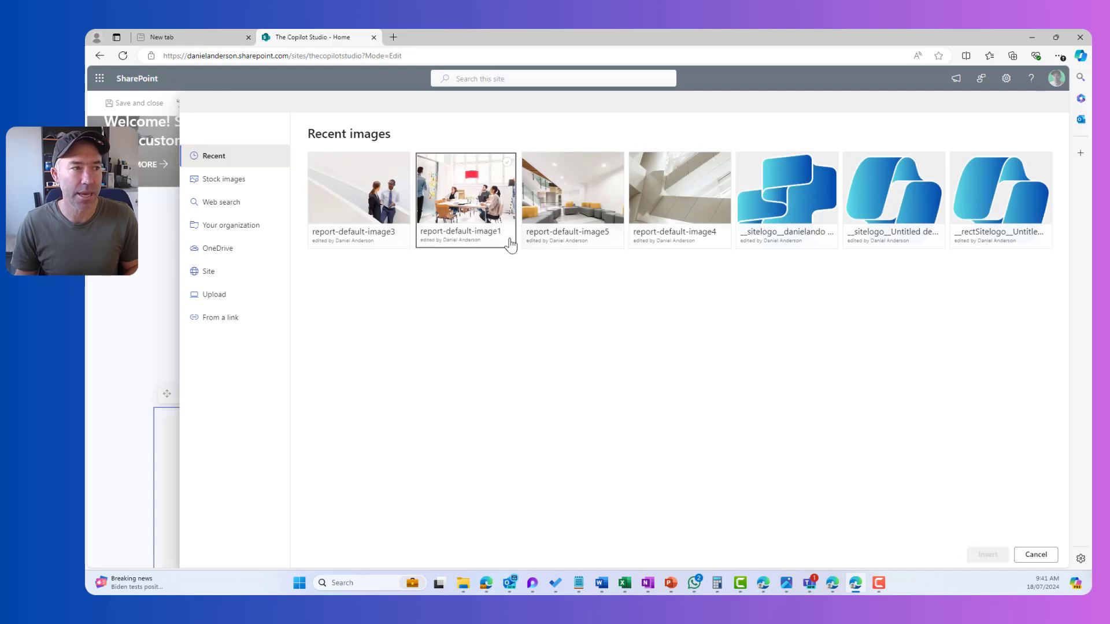
pyautogui.click(510, 243)
pyautogui.click(986, 555)
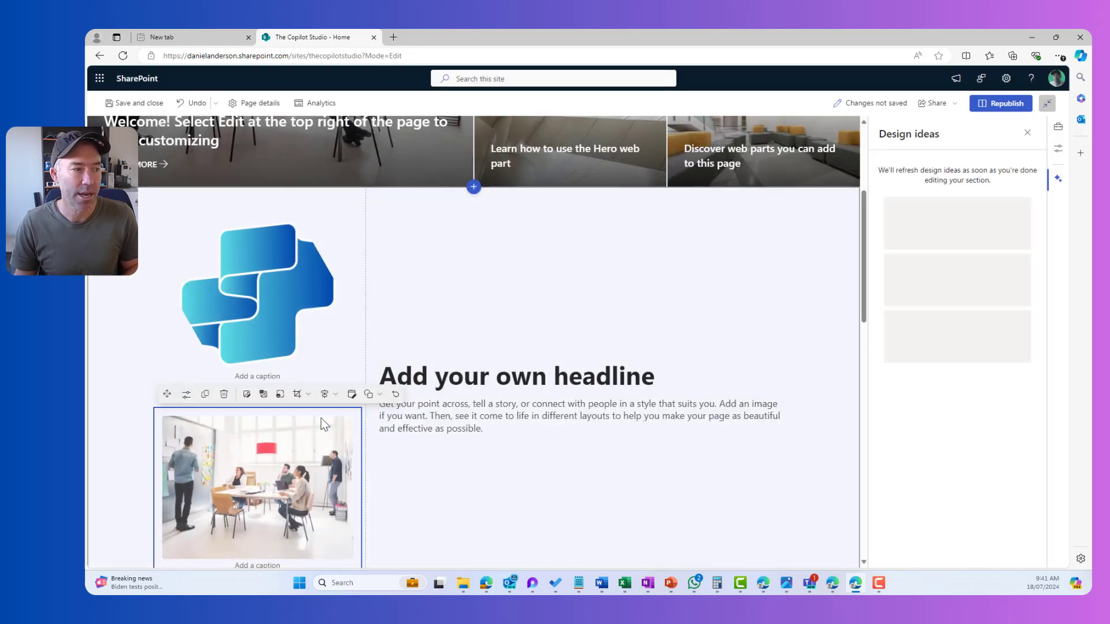
pyautogui.scroll(-2, 314, 415)
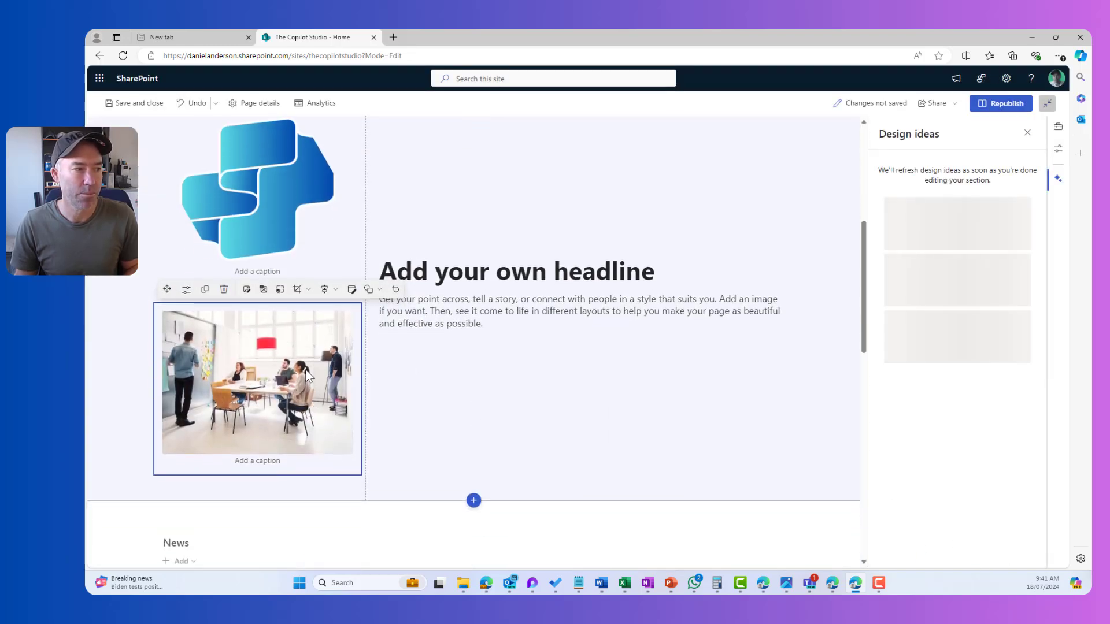
# - Try square and circle shapes on the photo, finally giving it a Teardrop shape
pyautogui.click(369, 291)
pyautogui.click(383, 363)
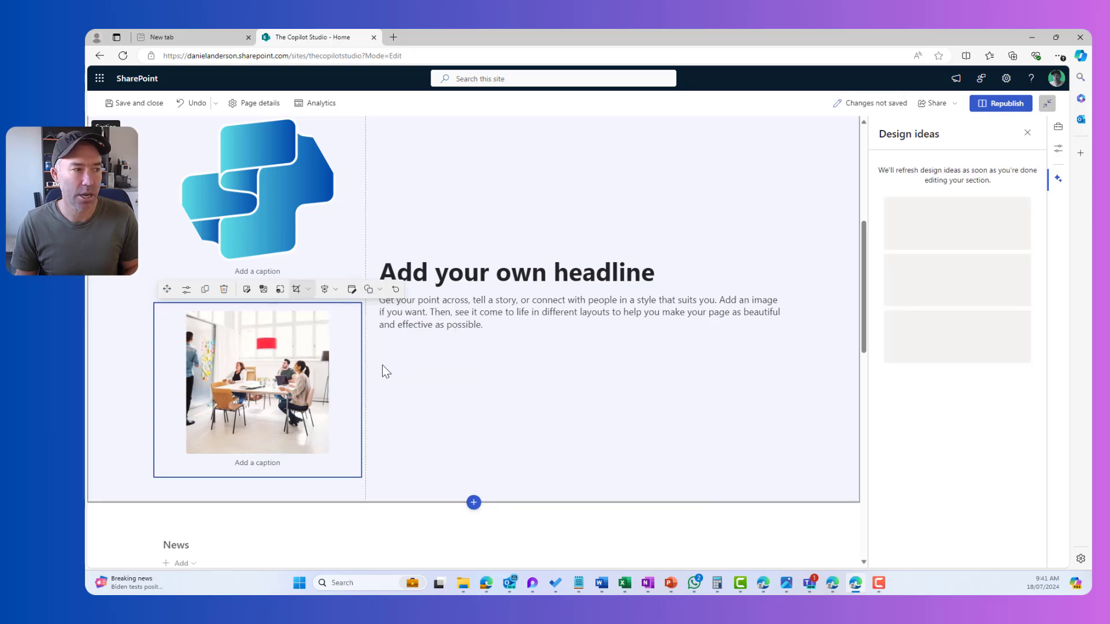
pyautogui.click(367, 290)
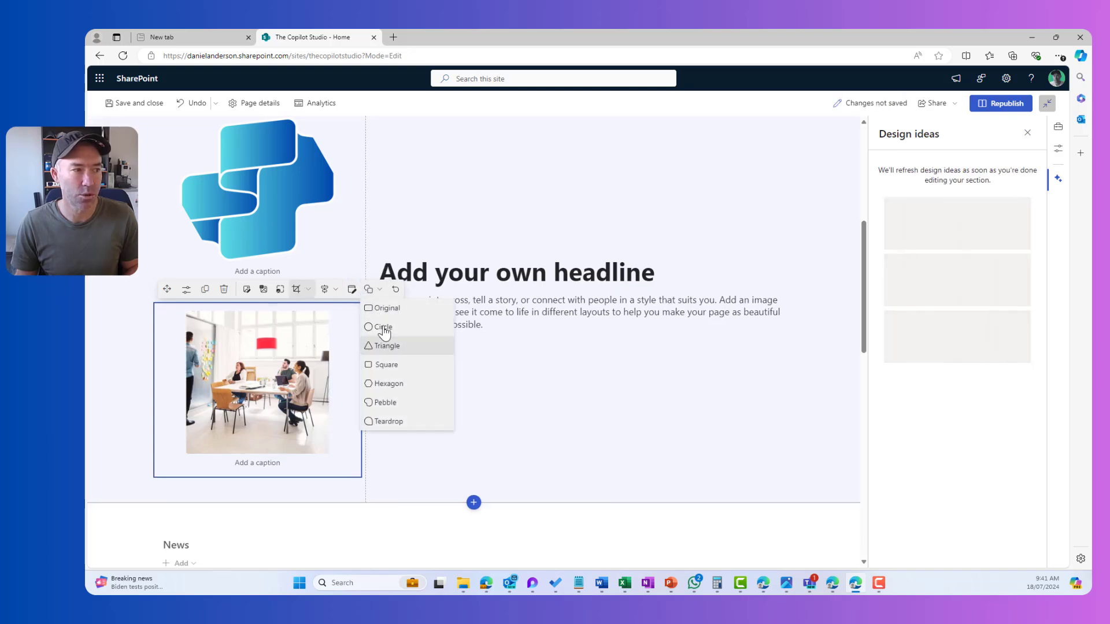
pyautogui.click(383, 328)
pyautogui.click(369, 290)
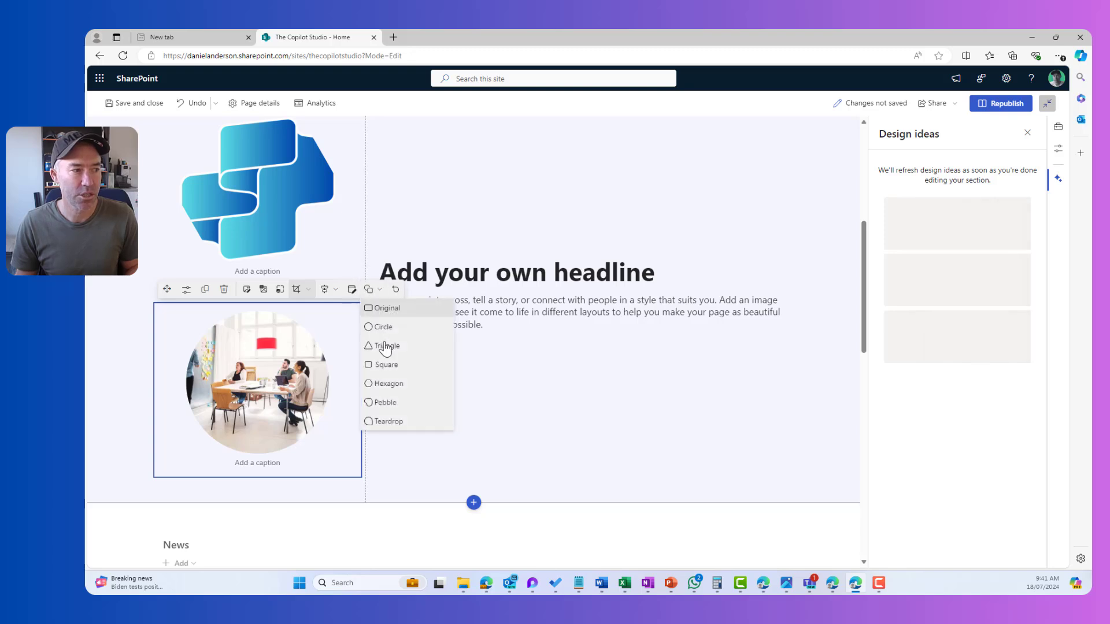
pyautogui.click(389, 422)
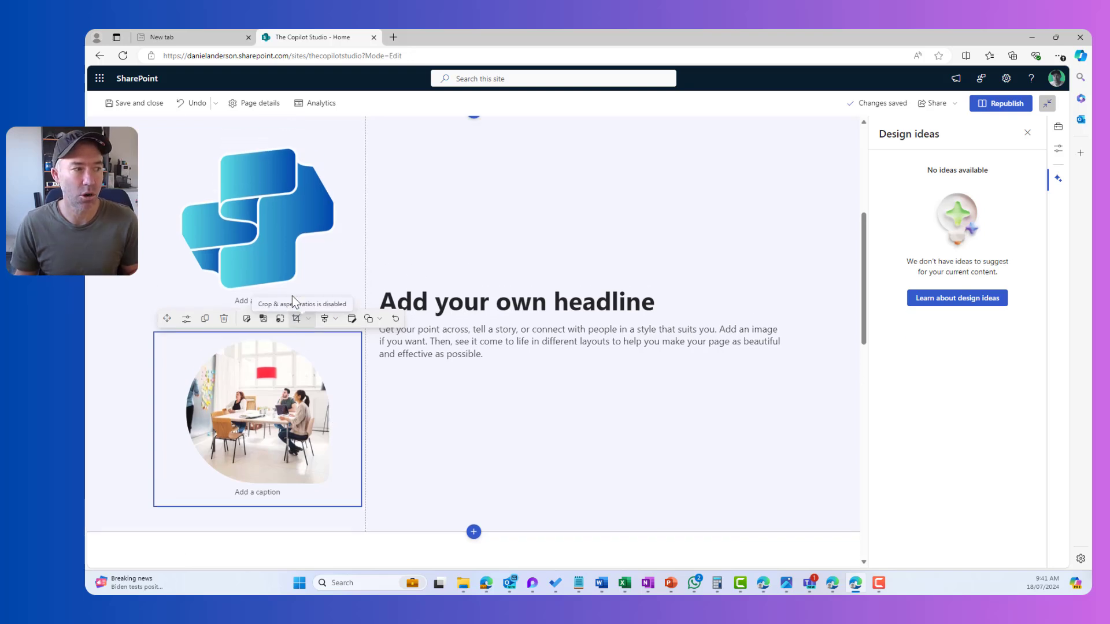
pyautogui.scroll(2, 293, 296)
pyautogui.click(308, 231)
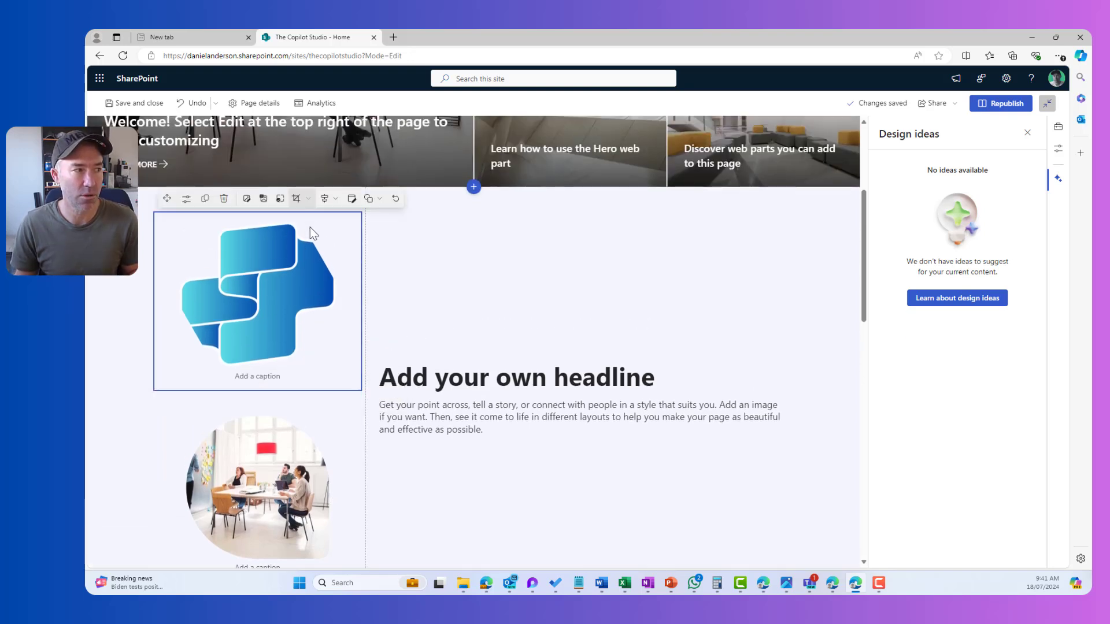
# - Delete the logo, then apply the light design idea with the photo left and a blue headline
pyautogui.click(224, 199)
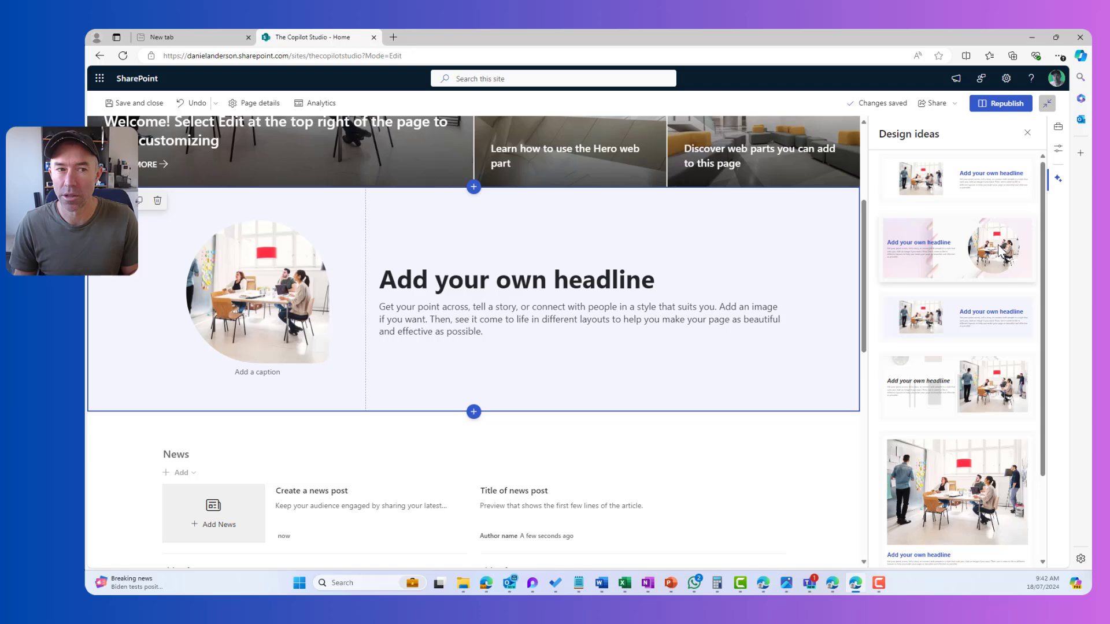
pyautogui.click(976, 257)
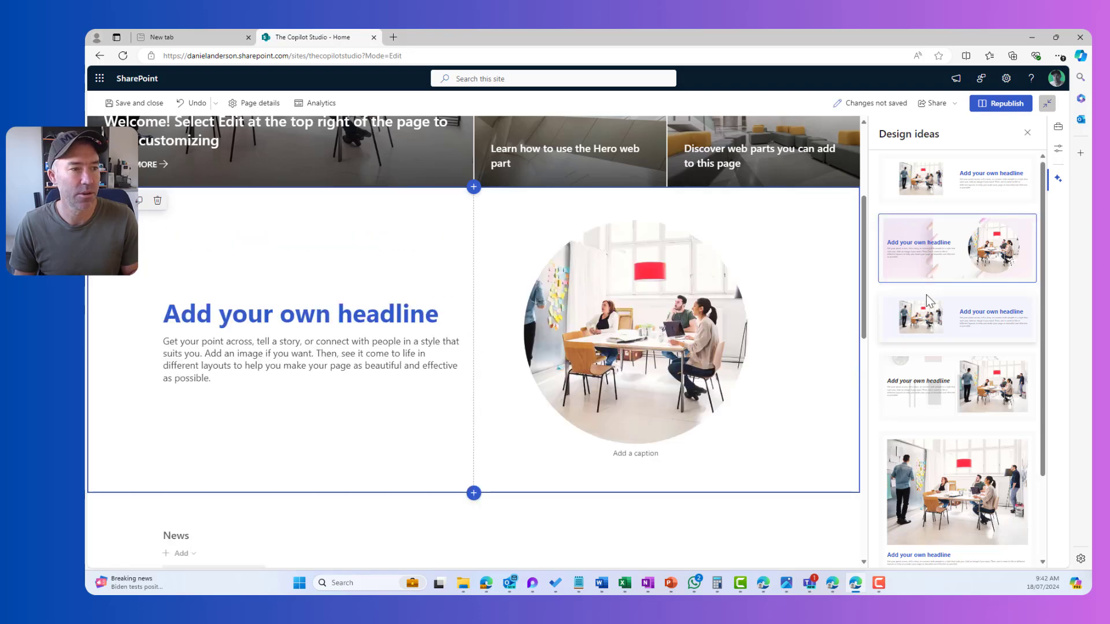
pyautogui.click(940, 330)
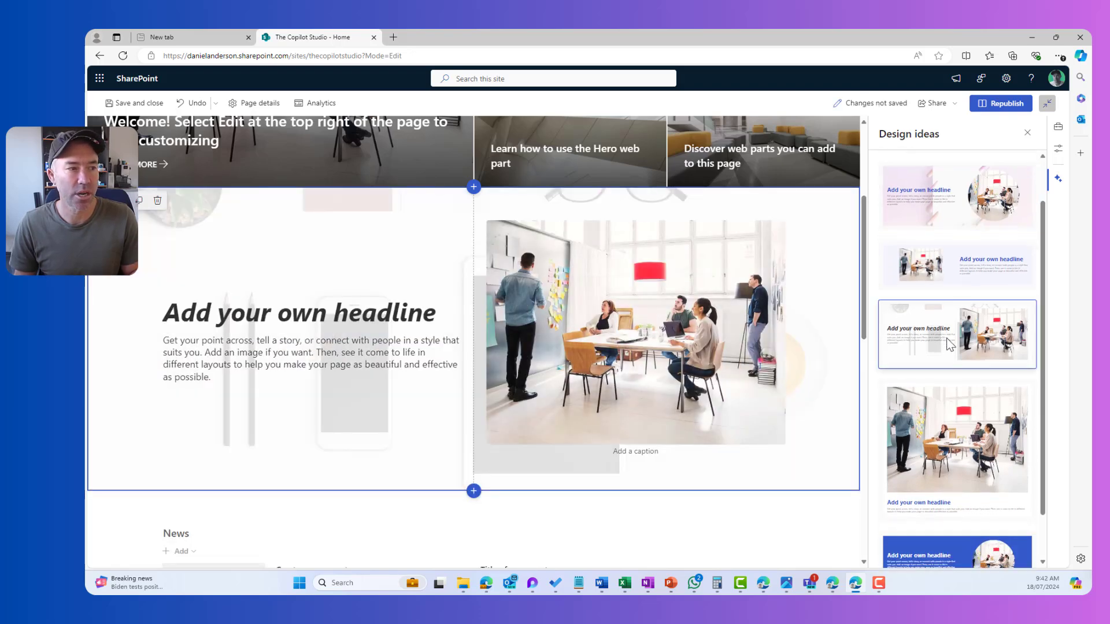
pyautogui.click(953, 415)
pyautogui.click(947, 550)
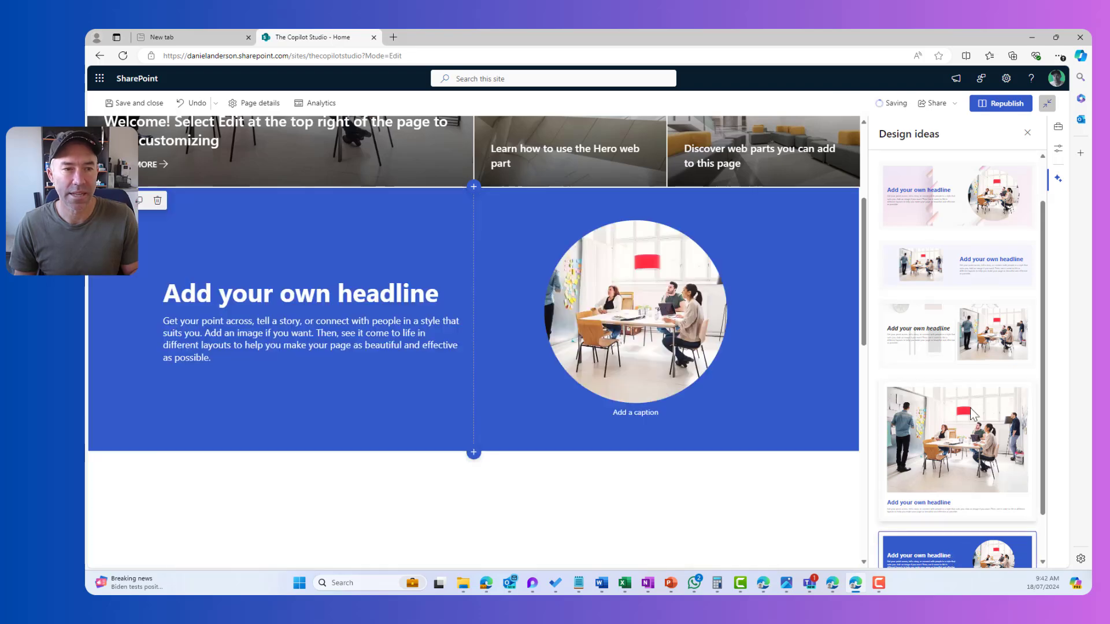
pyautogui.click(976, 314)
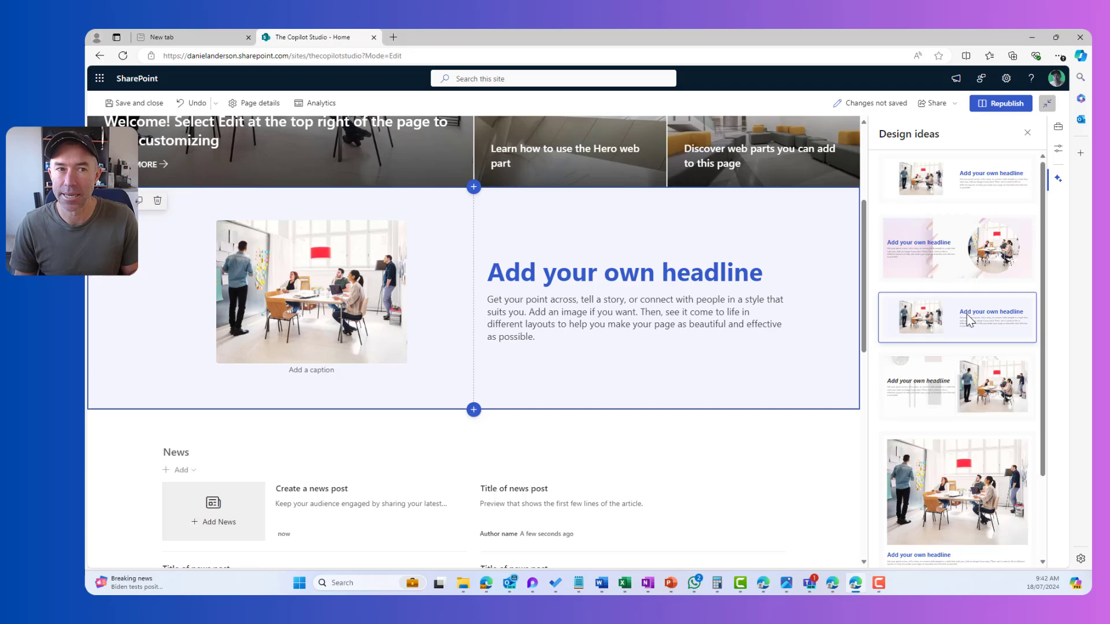
# - Reshape the meeting photo into a teardrop
pyautogui.click(325, 280)
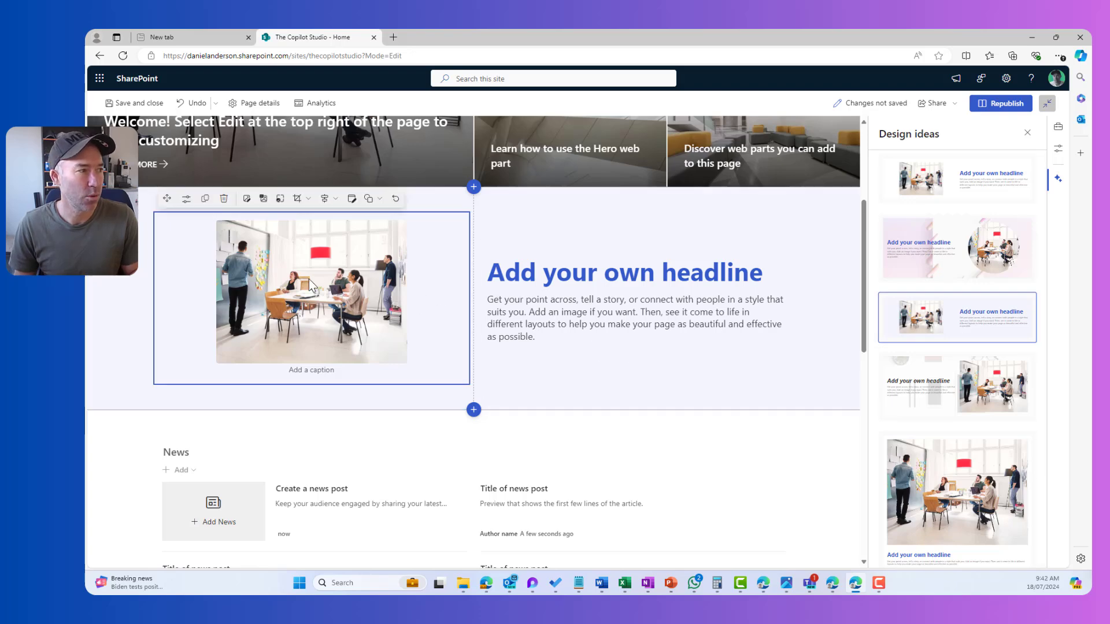
pyautogui.click(375, 198)
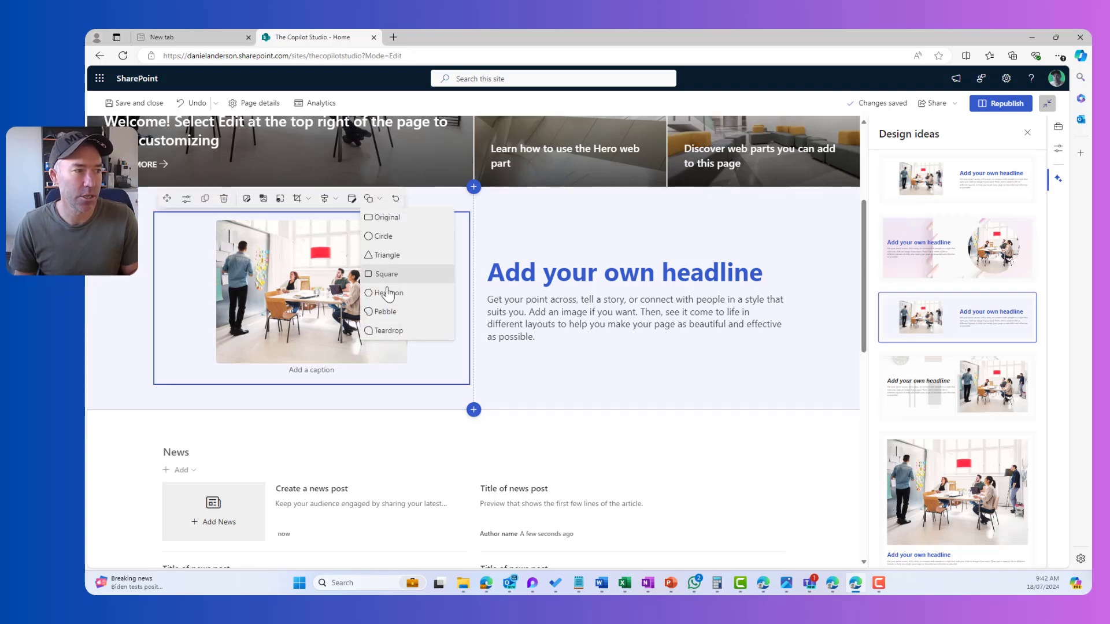
pyautogui.click(386, 330)
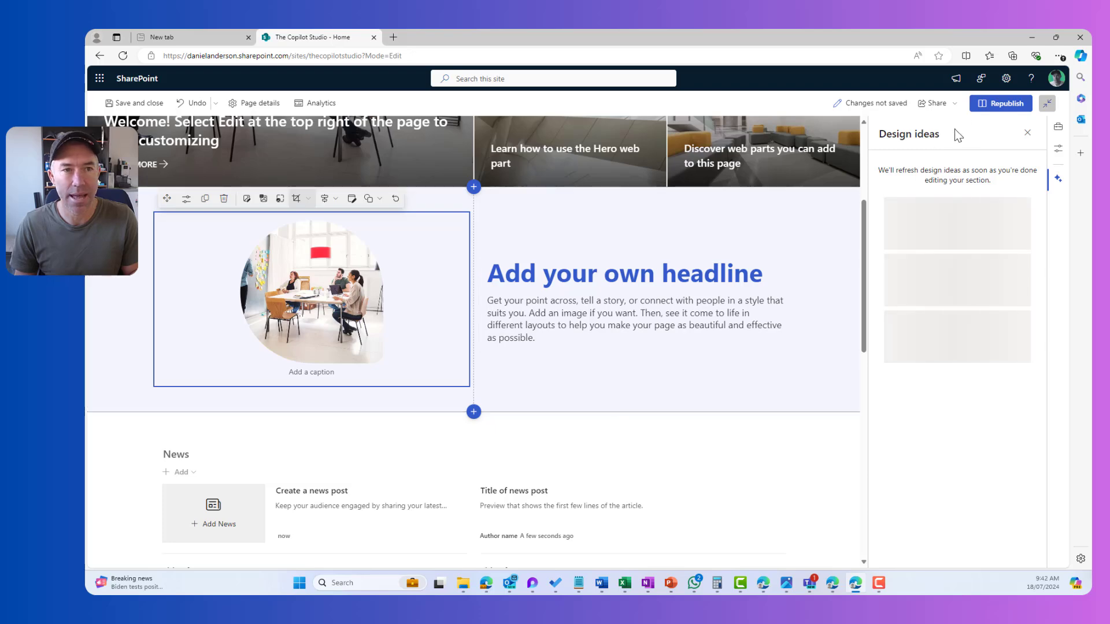
# - Republish the home page with the teardrop photo and blue headline section
pyautogui.click(992, 108)
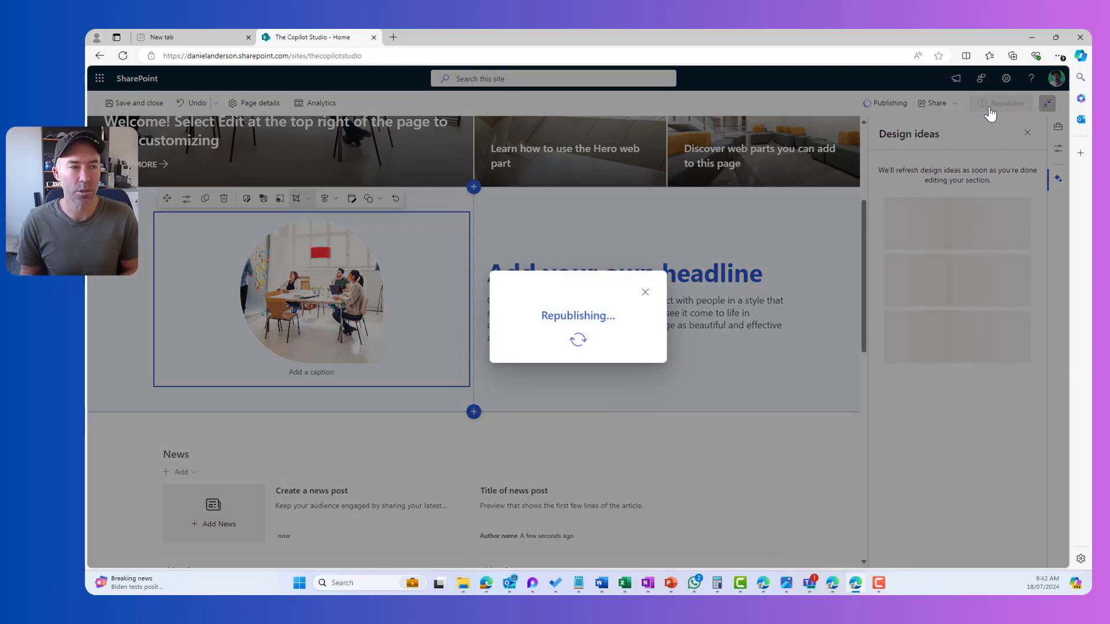